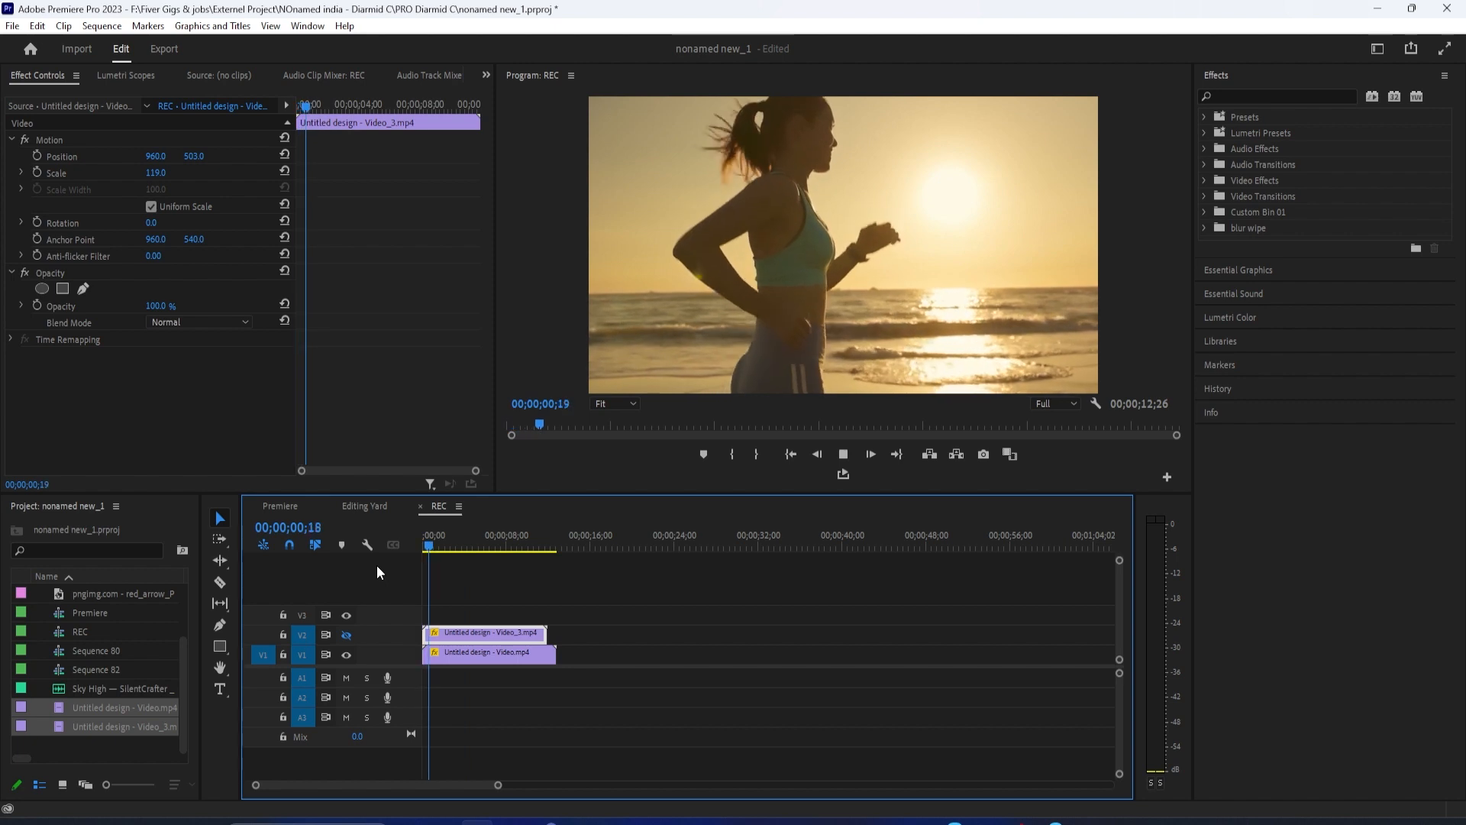
# Play back the running woman's clip on V1 to review its motion
pyautogui.press('space')
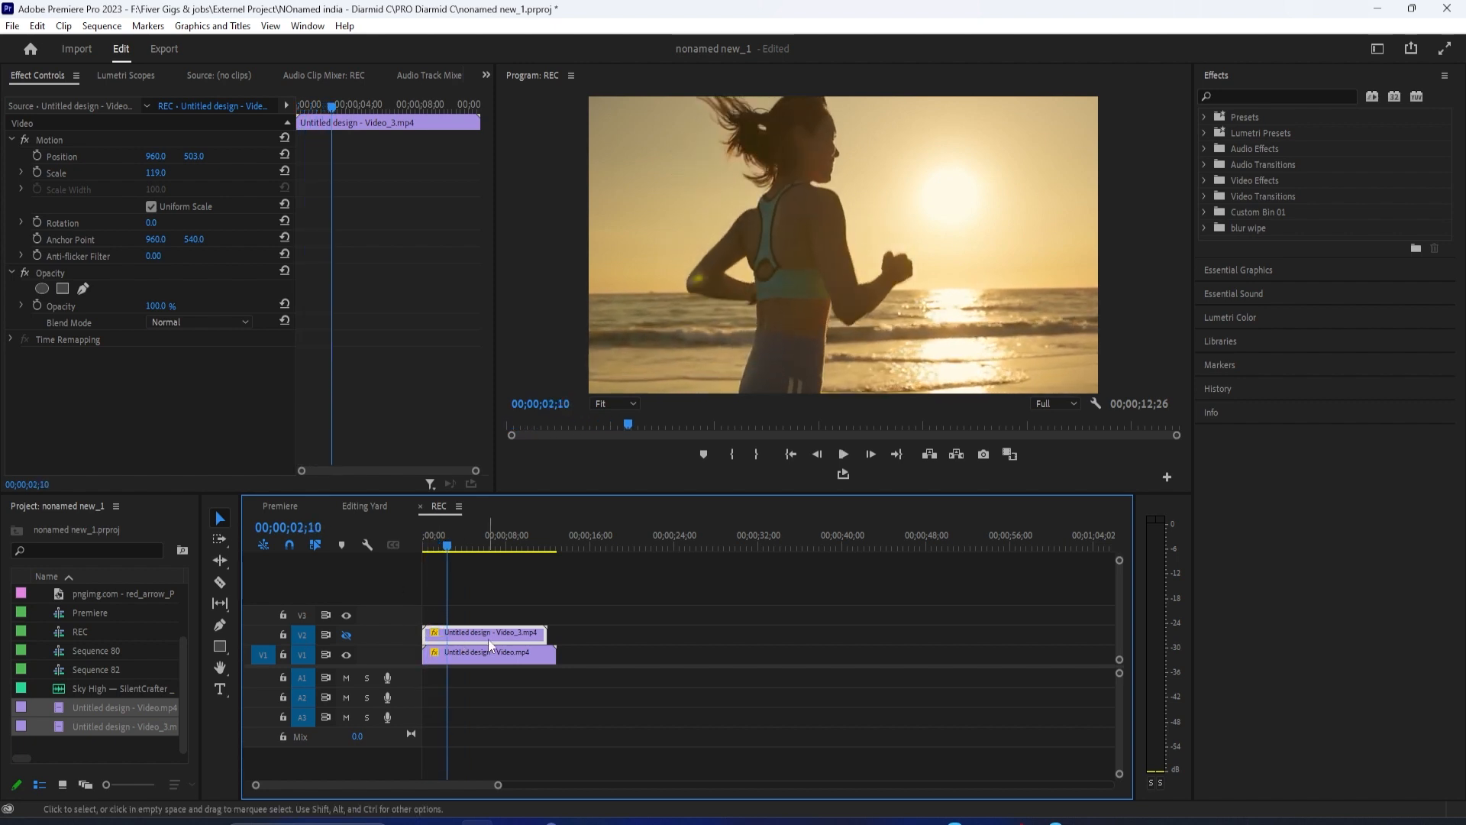
pyautogui.press('space')
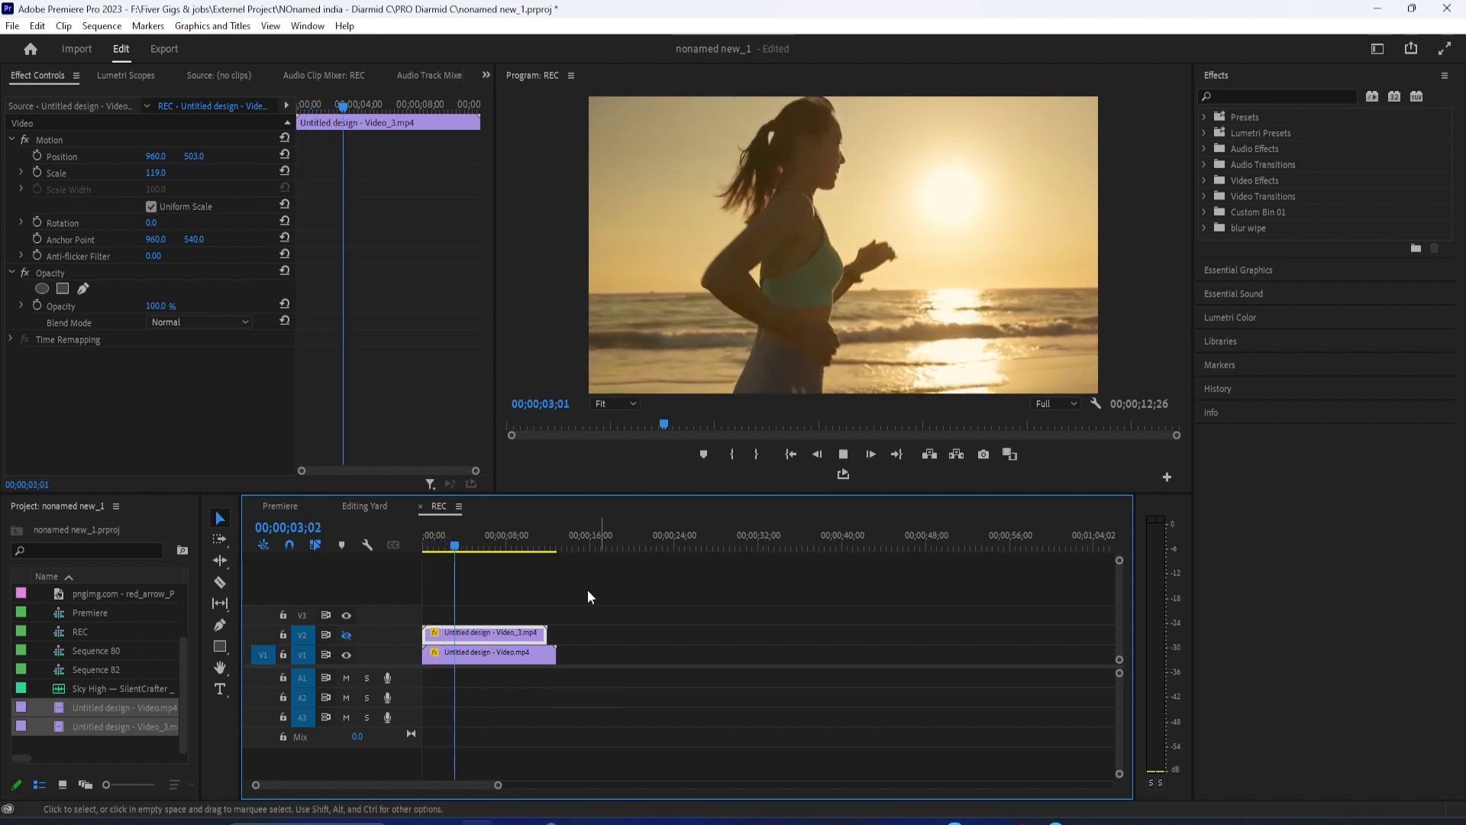
pyautogui.press('space')
# Show track V2 and scrub through the running man's clip, parking the playhead at 00;00;03;04
pyautogui.click(346, 635)
pyautogui.moveTo(440, 552); pyautogui.dragTo(544, 560)
pyautogui.moveTo(497, 635); pyautogui.dragTo(447, 641)
pyautogui.click(448, 614)
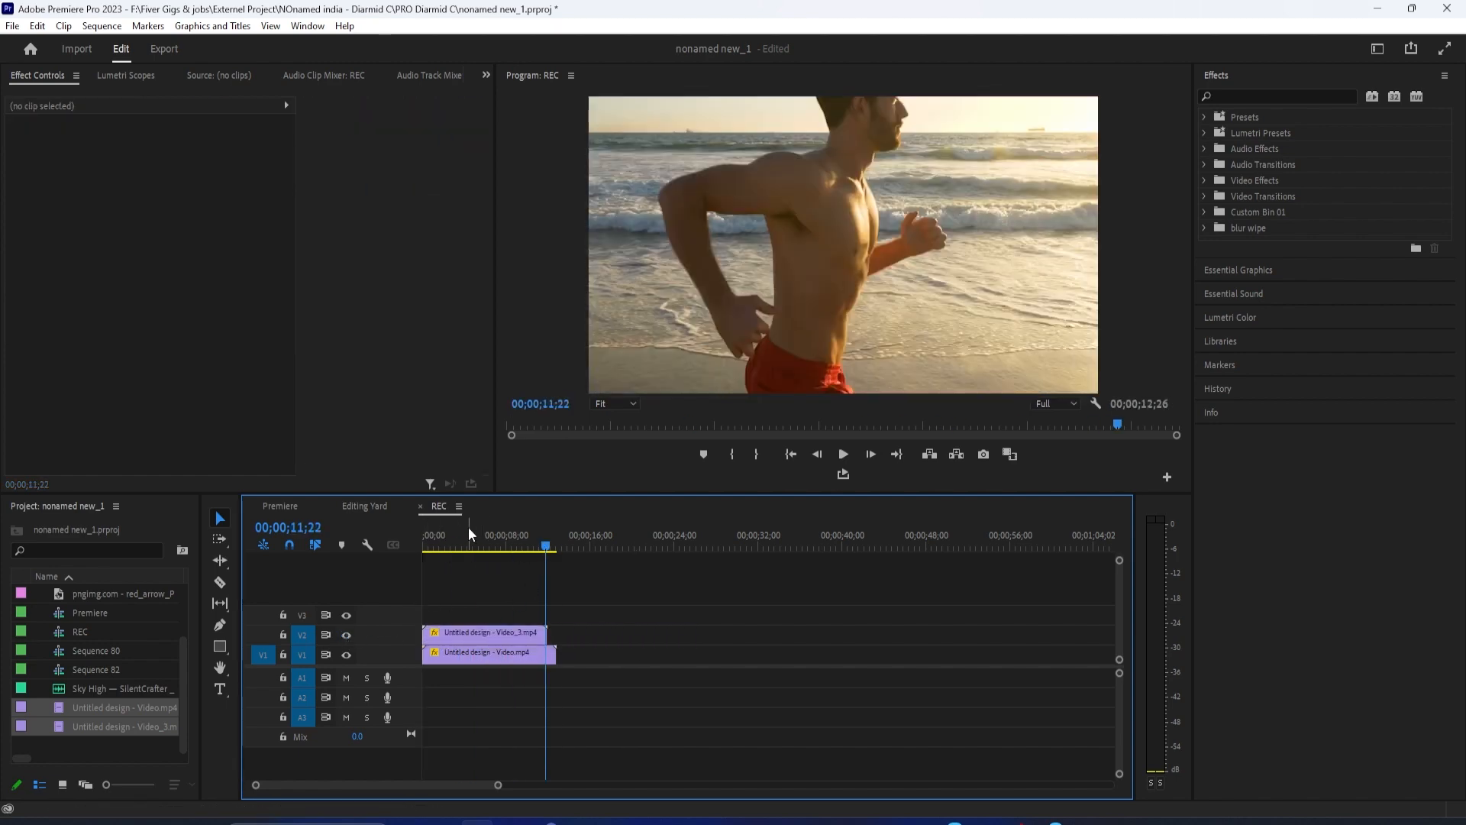
pyautogui.moveTo(465, 539); pyautogui.dragTo(450, 541)
pyautogui.click(451, 543)
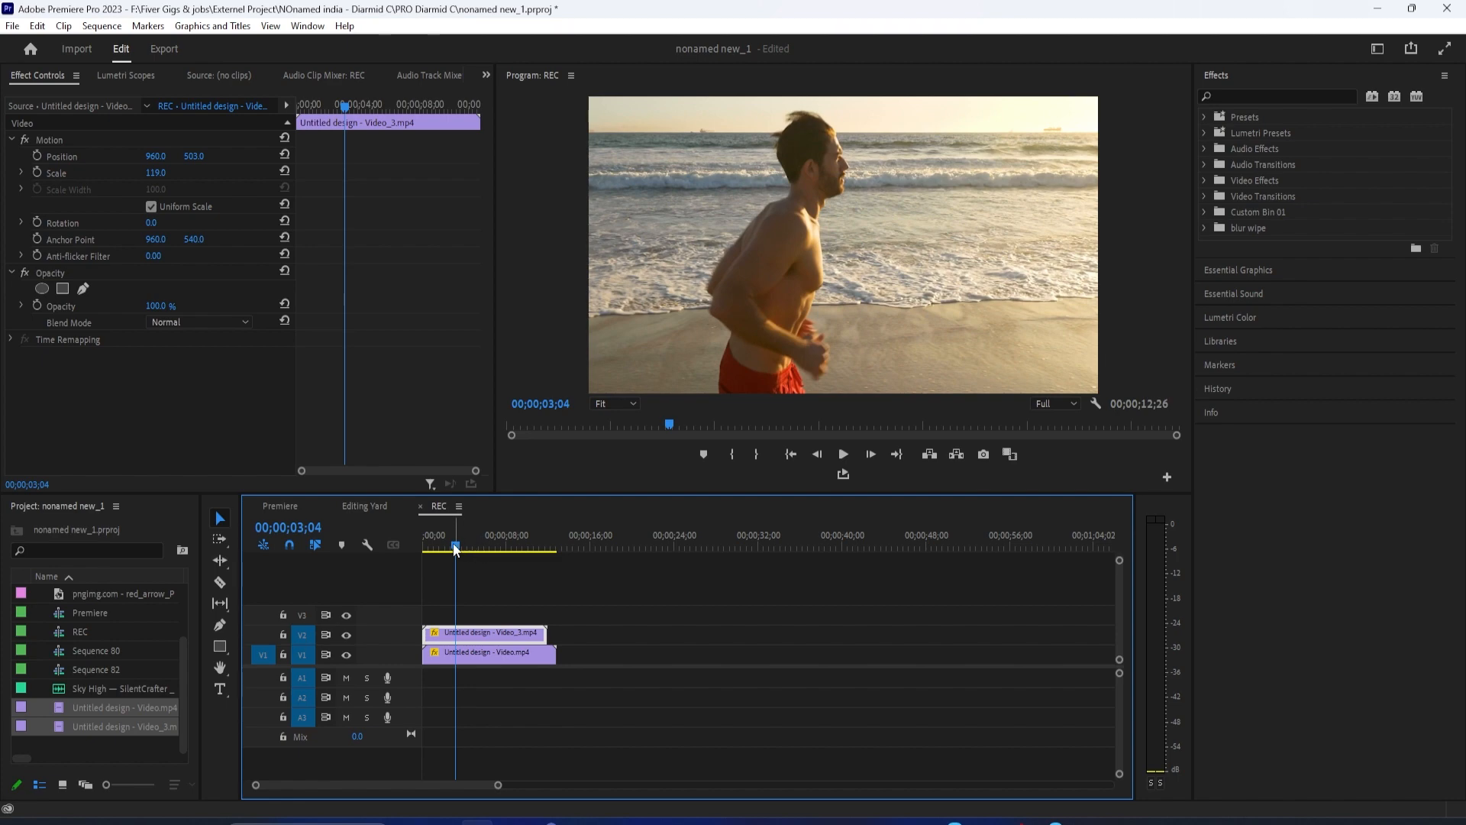
# Compare how the two runners align at 00;00;03;04 by switching V2's visibility off and on repeatedly
pyautogui.click(345, 634)
pyautogui.click(345, 634)
pyautogui.click(345, 635)
pyautogui.click(344, 634)
pyautogui.click(343, 634)
pyautogui.click(344, 635)
# Set the vertical position of Untitled design - Video_3.mp4 on V2 to 523
pyautogui.click(207, 162)
pyautogui.moveTo(200, 157); pyautogui.dragTo(197, 156)
pyautogui.click(159, 156)
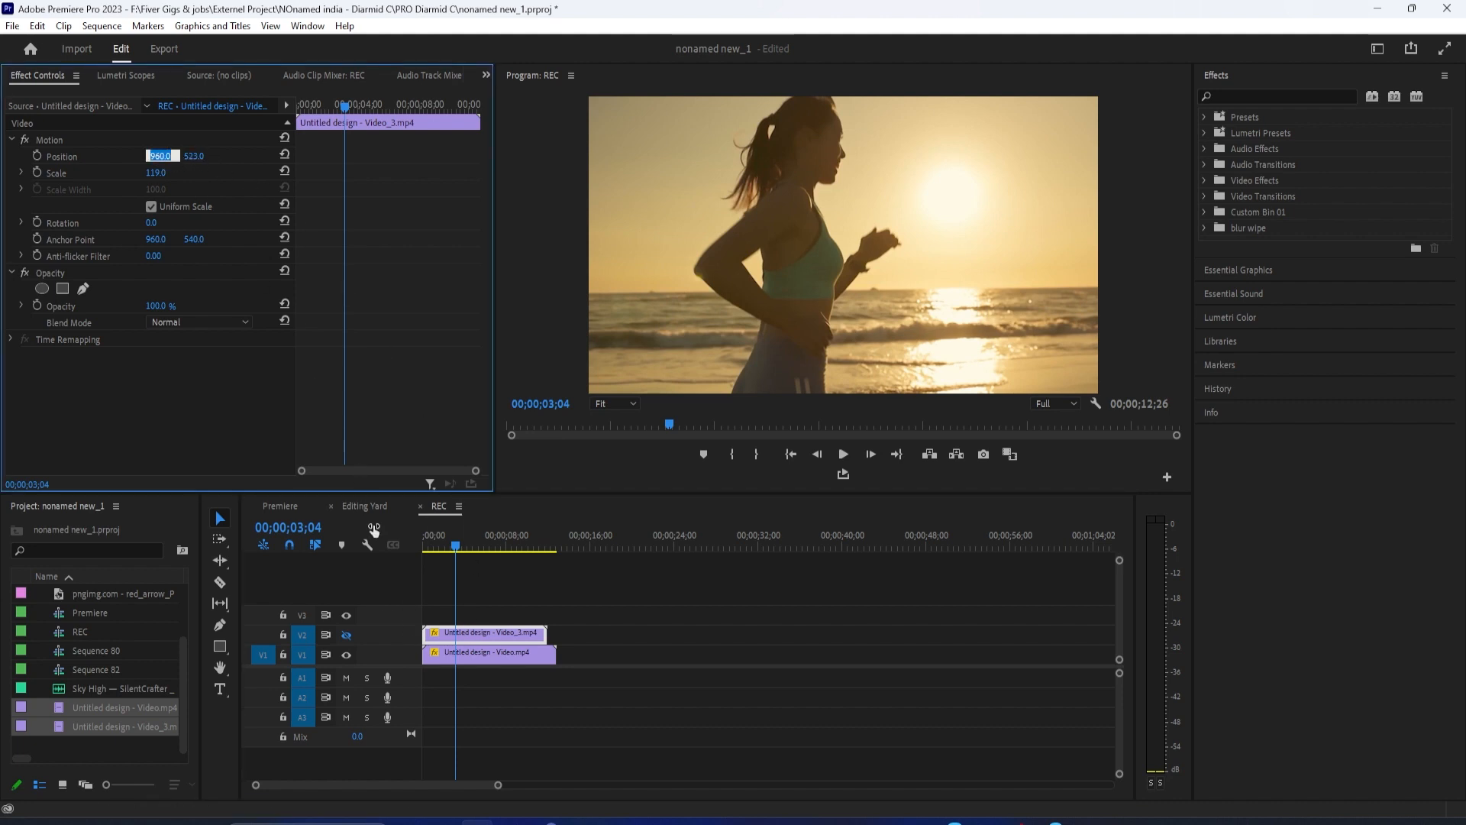
# Check the alignment of the repositioned V2 clip against the V1 clip by alternating V2's visibility
pyautogui.click(347, 635)
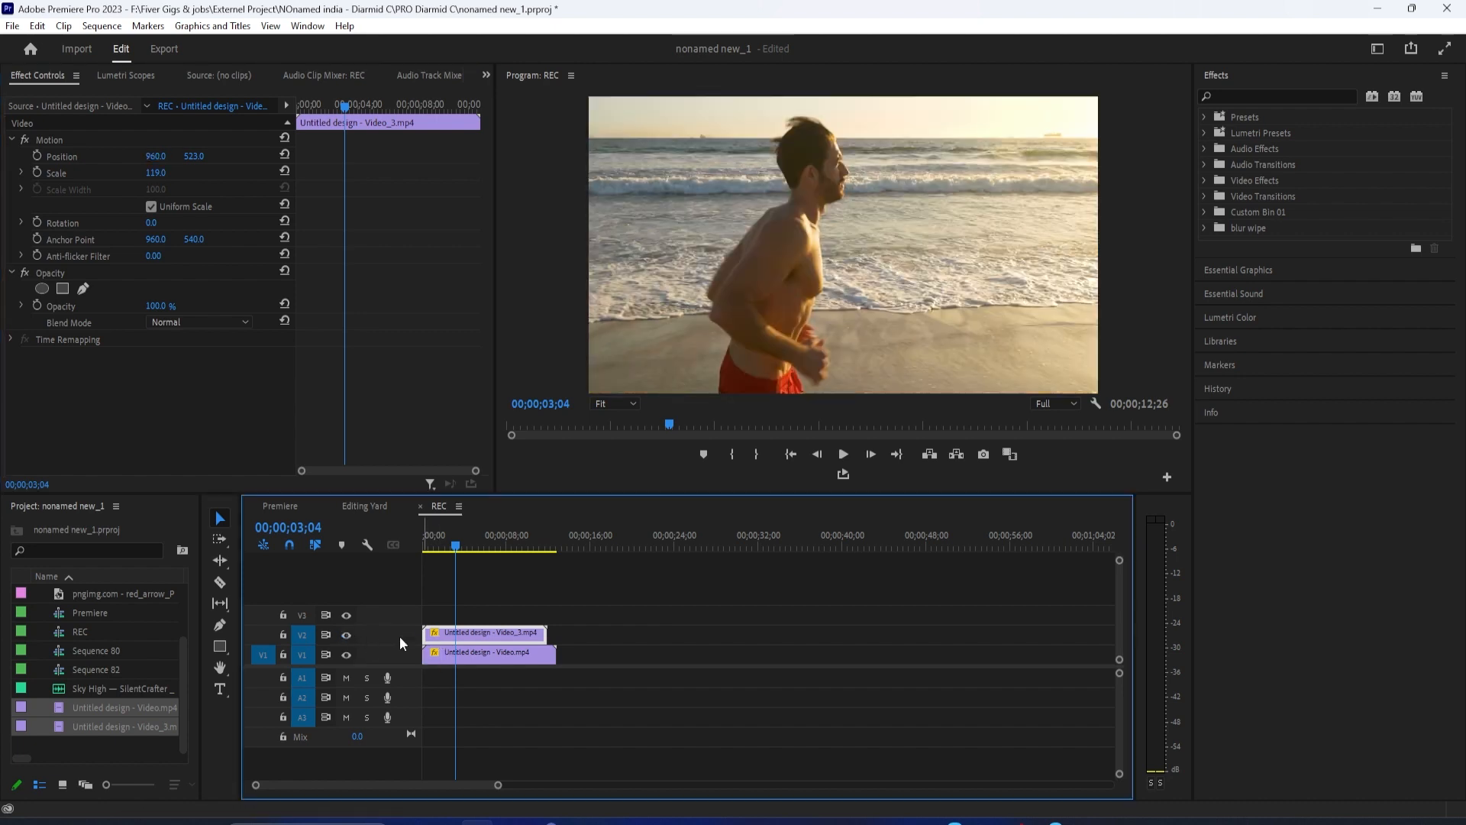
pyautogui.click(347, 636)
pyautogui.click(346, 639)
pyautogui.doubleClick(441, 642)
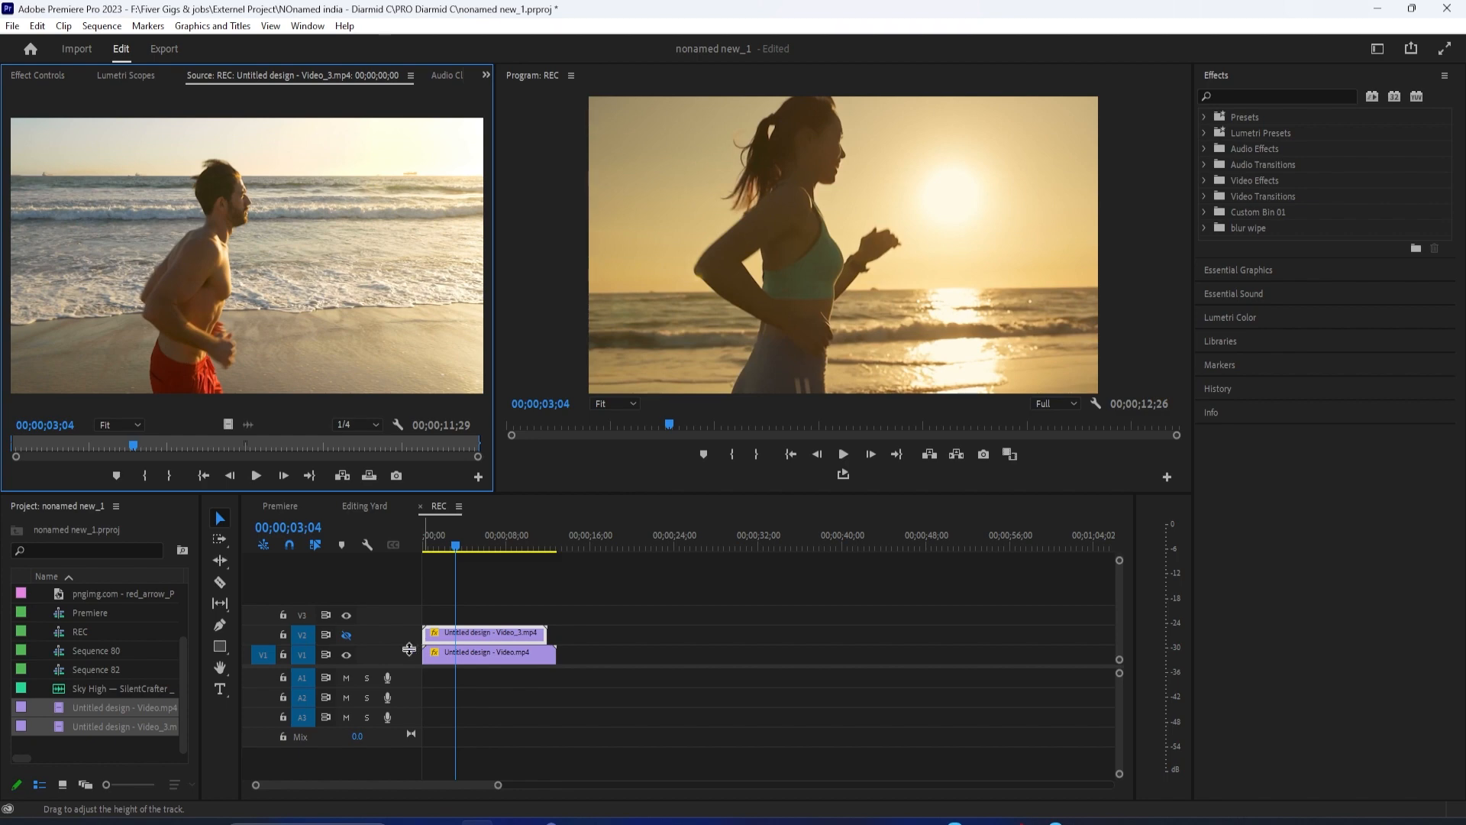
pyautogui.click(348, 637)
pyautogui.click(646, 320)
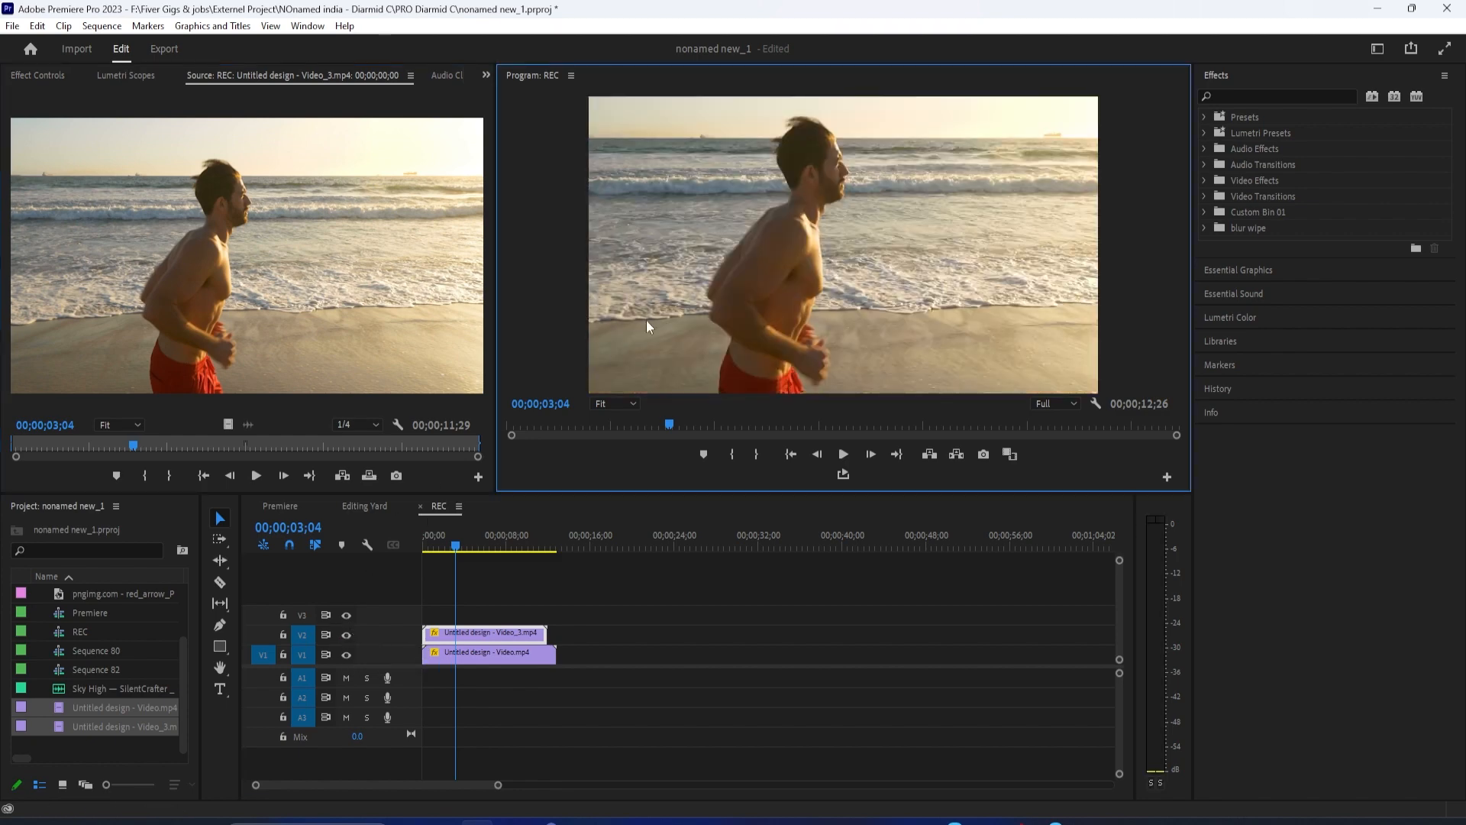
pyautogui.hotkey('shift', '5')
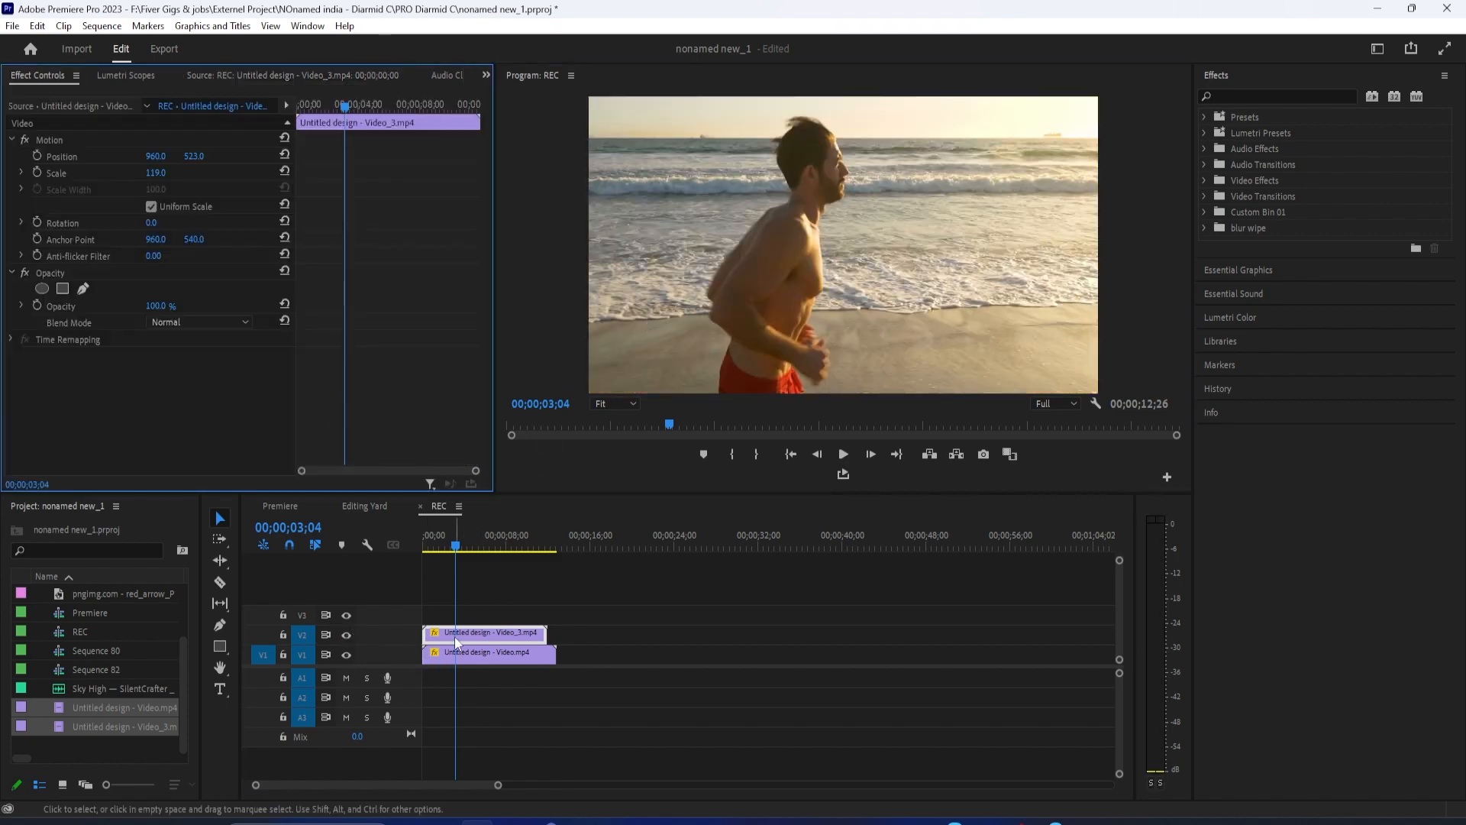
pyautogui.click(350, 635)
pyautogui.click(350, 636)
pyautogui.click(349, 635)
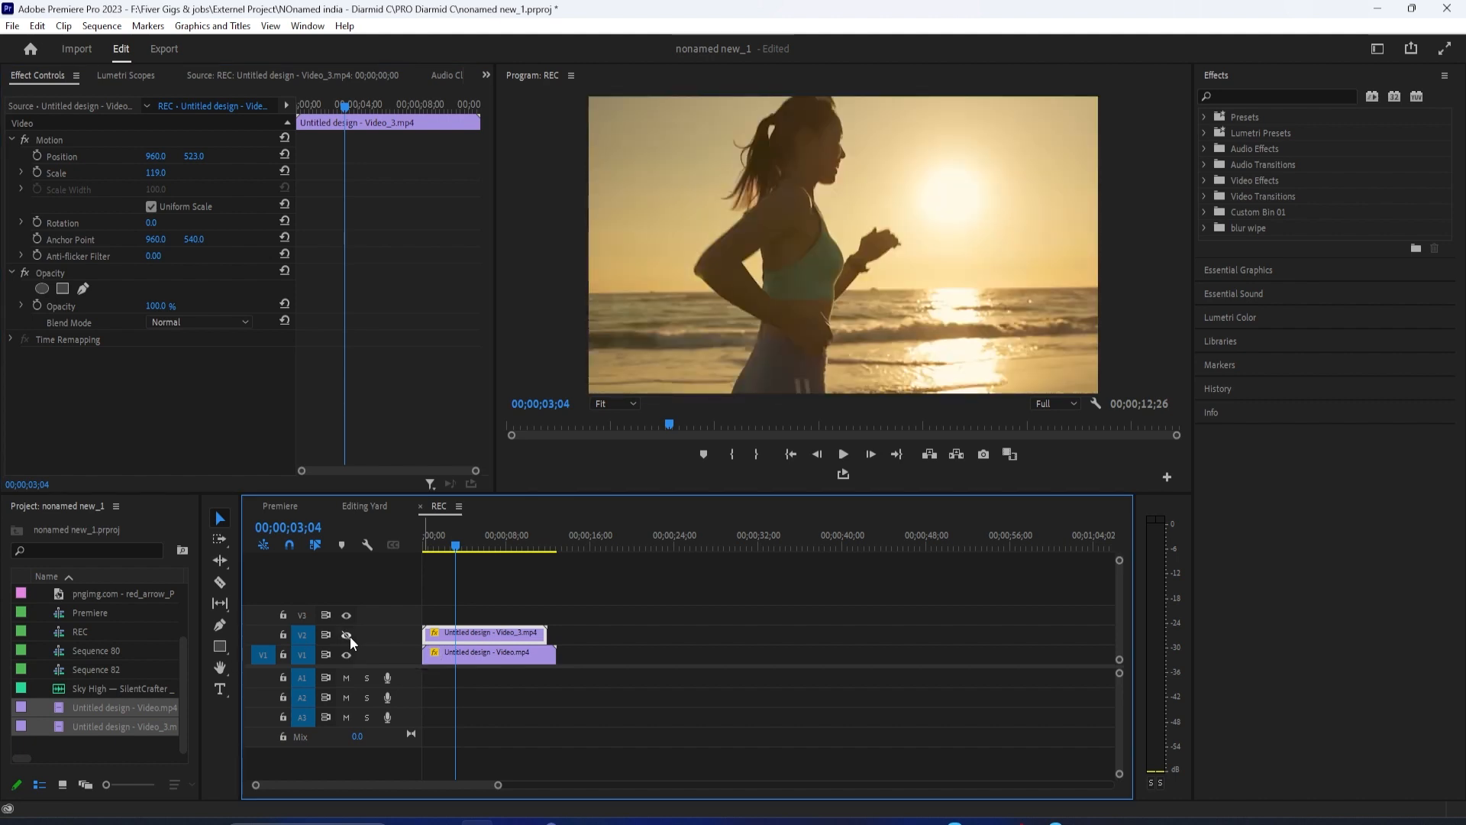
pyautogui.click(350, 635)
# Hide track V2 and set the vertical position of Untitled design - Video.mp4 on V1 to 551
pyautogui.click(429, 653)
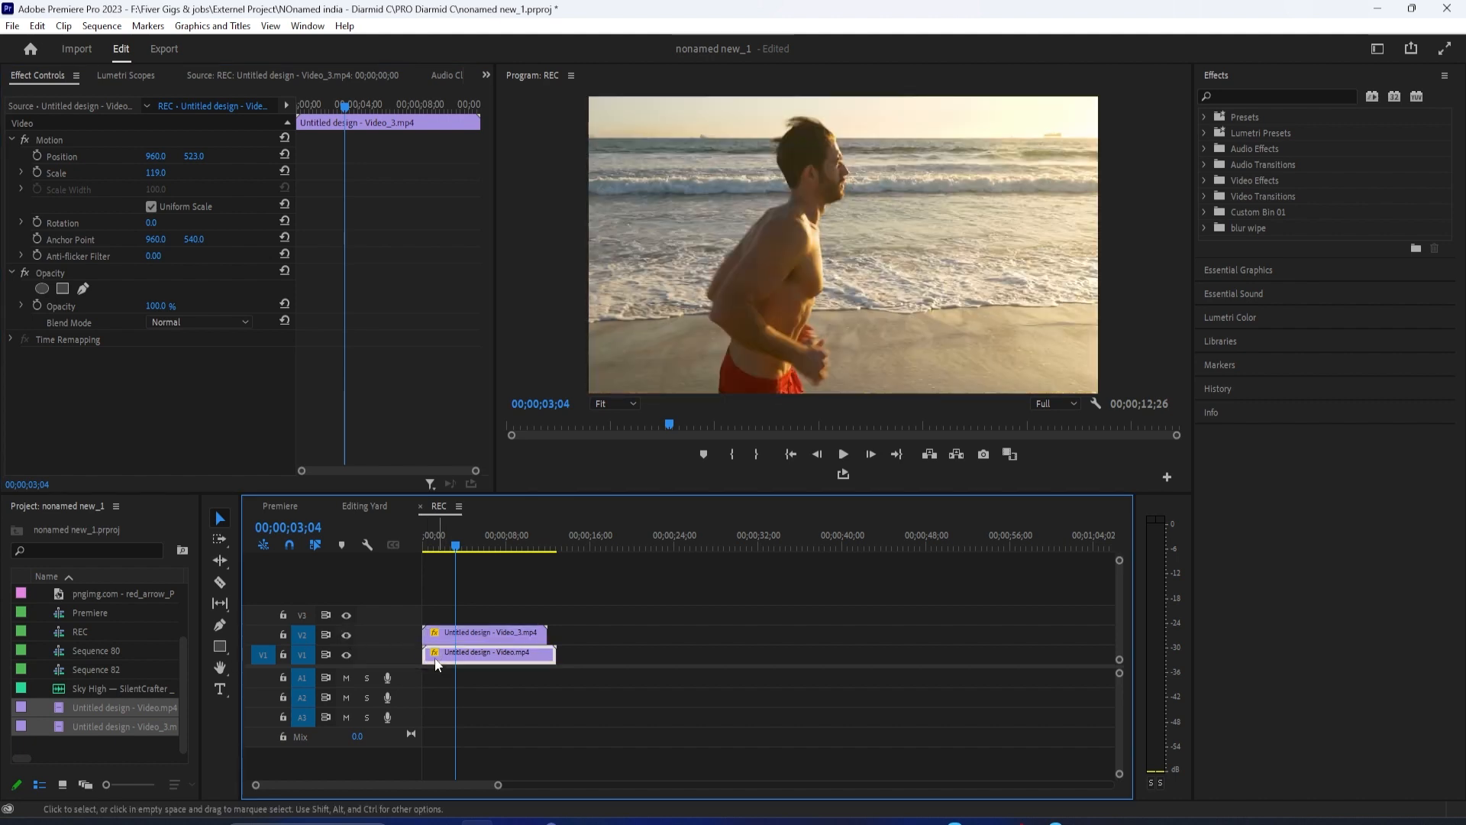
pyautogui.moveTo(197, 155); pyautogui.dragTo(201, 156)
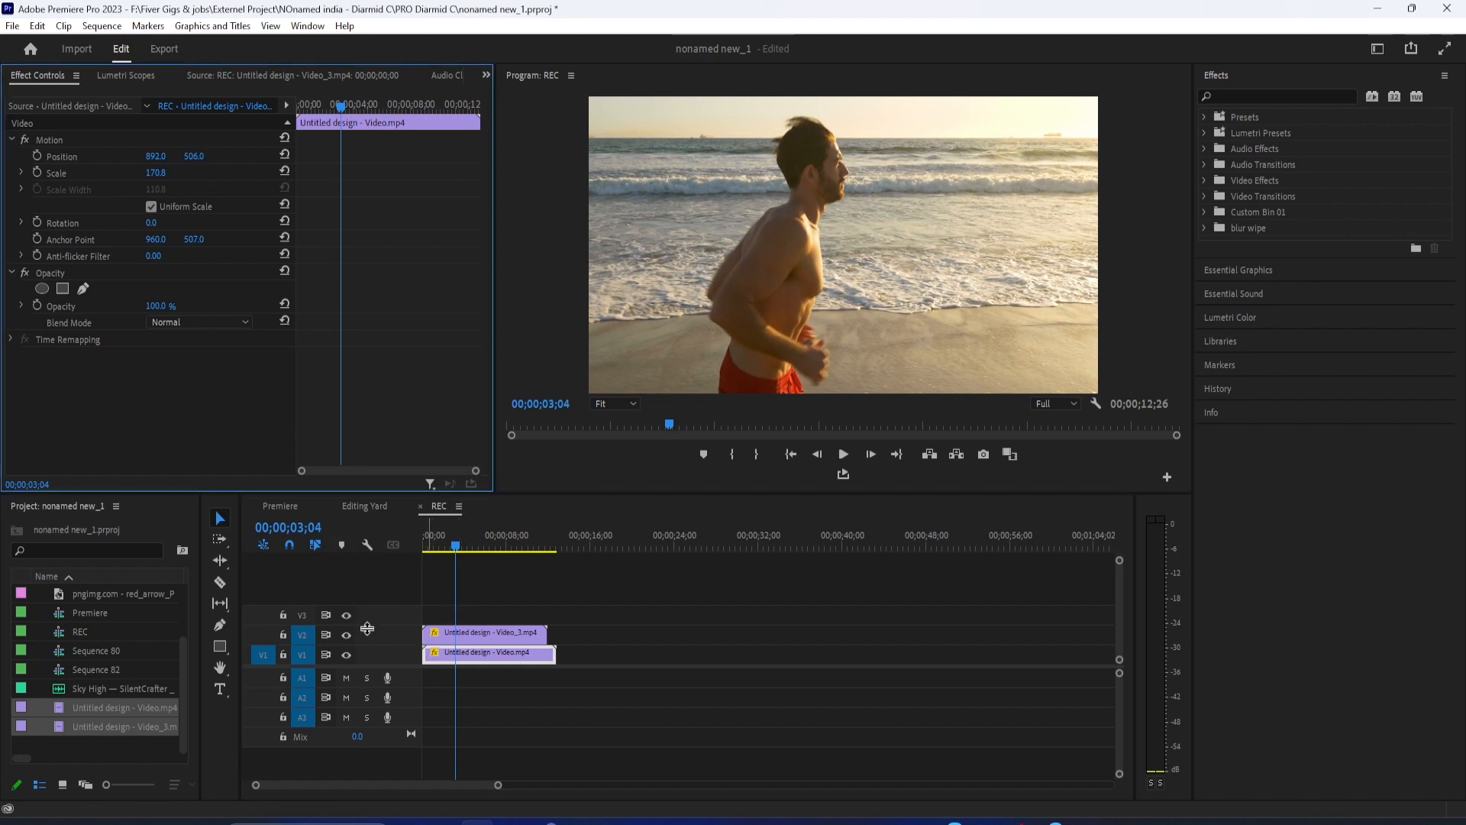
pyautogui.click(347, 635)
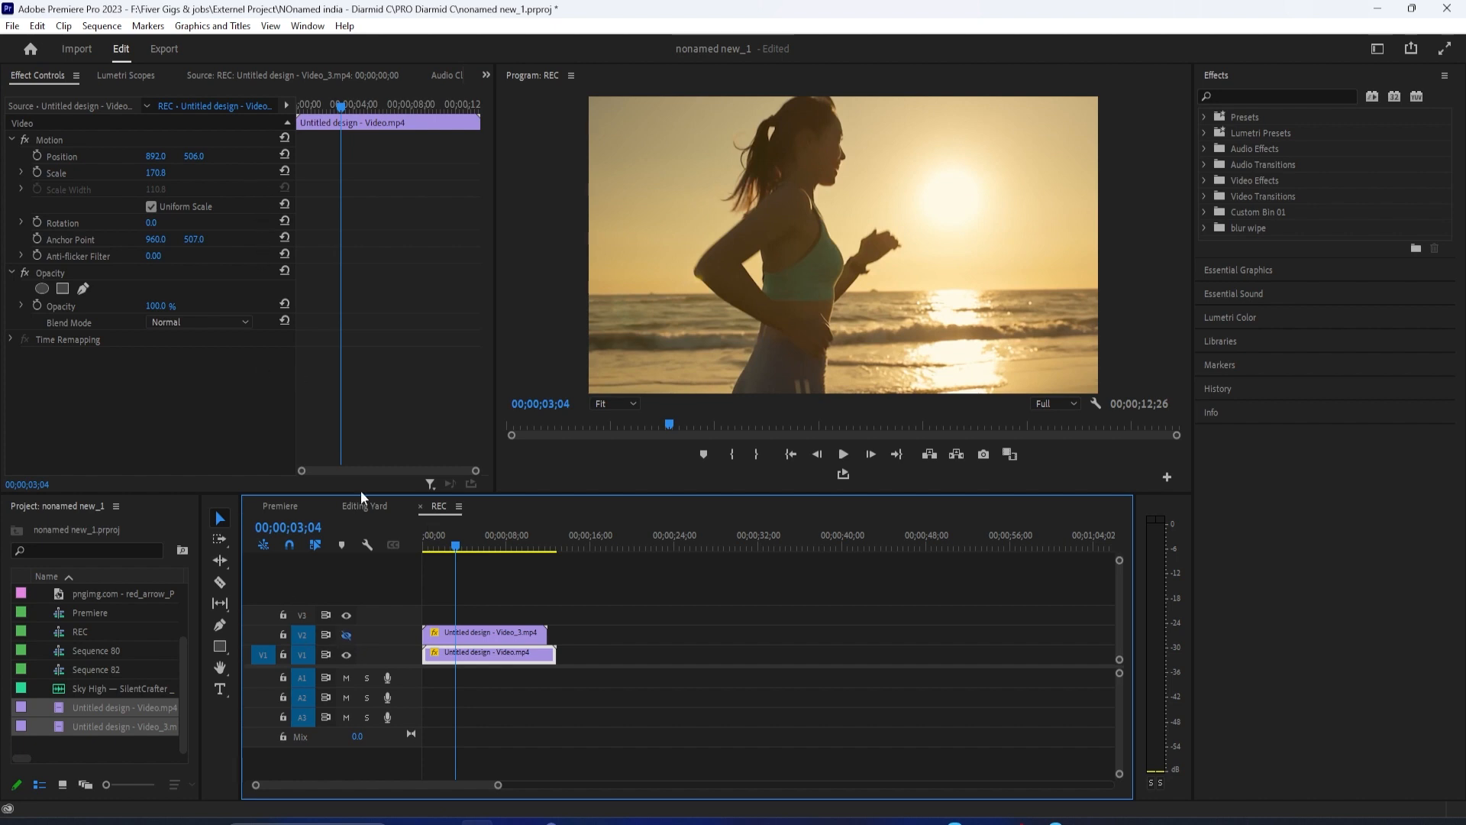
pyautogui.moveTo(194, 156); pyautogui.dragTo(228, 155)
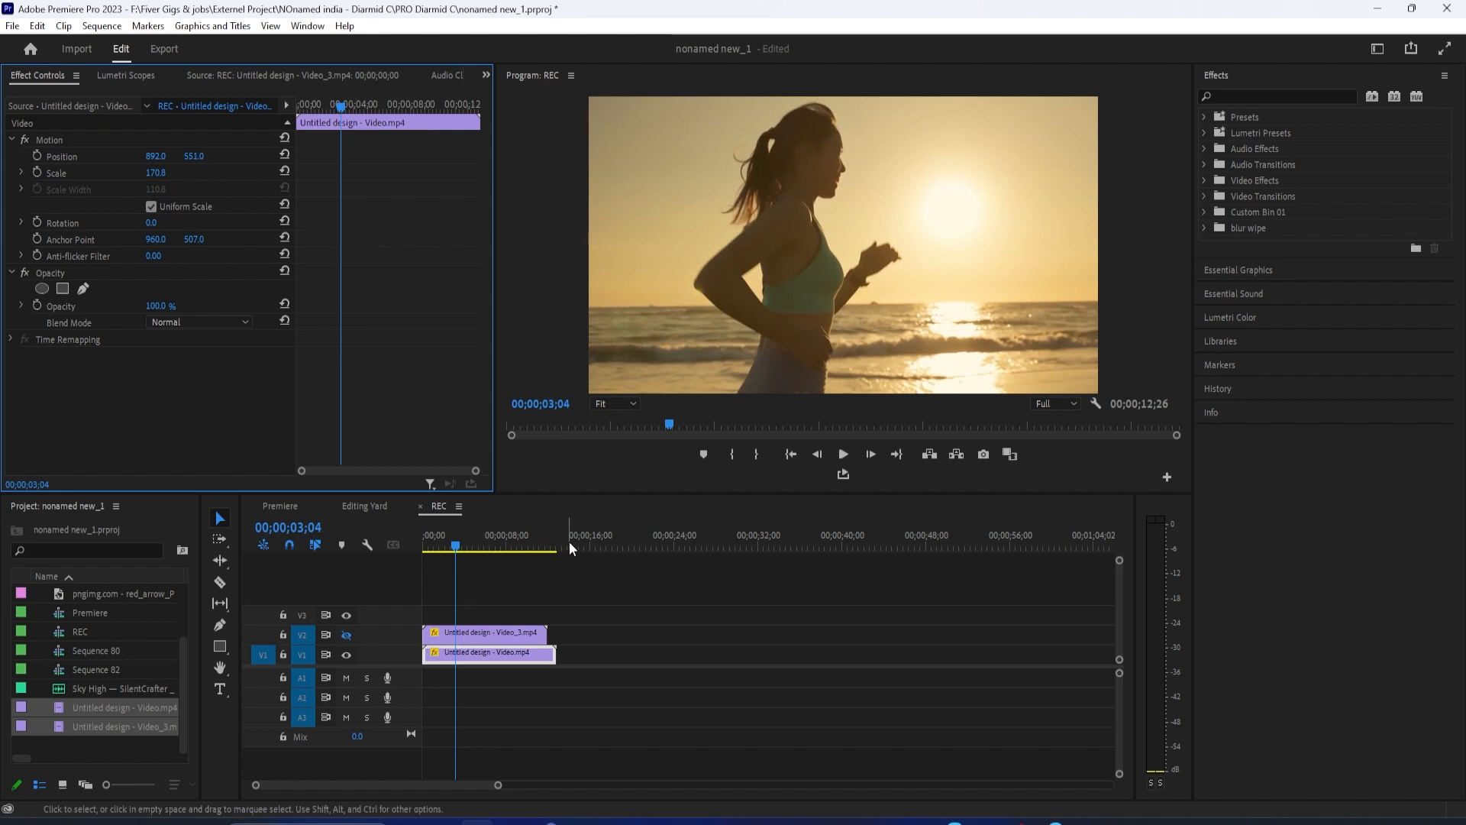
# Play the sequence from the start with V2 hidden and with V2 shown, and return the playhead to 00;00;00;00
pyautogui.click(790, 455)
pyautogui.press('space')
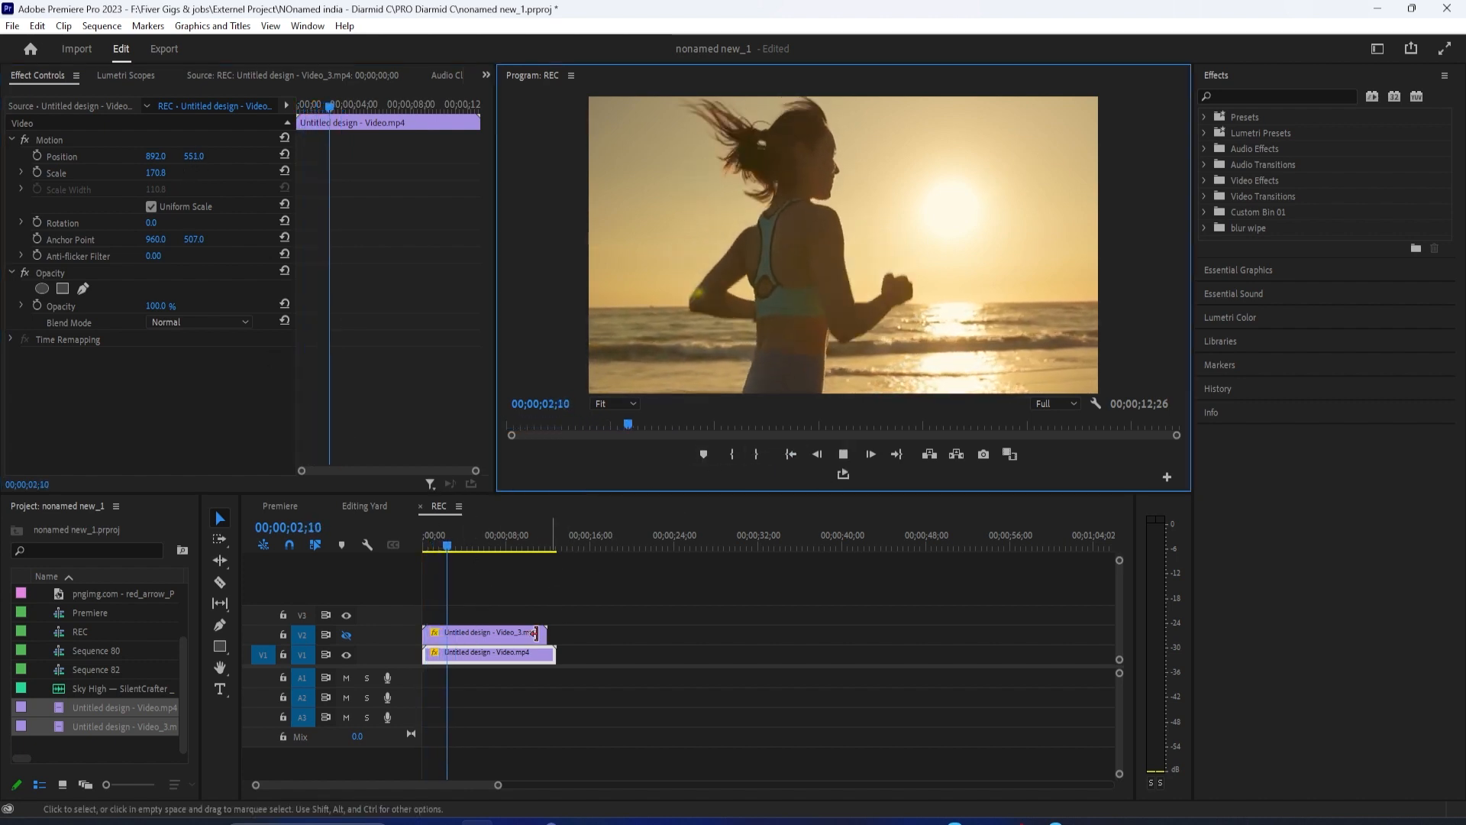
pyautogui.press('space')
pyautogui.click(346, 634)
pyautogui.press('space')
pyautogui.press('space')
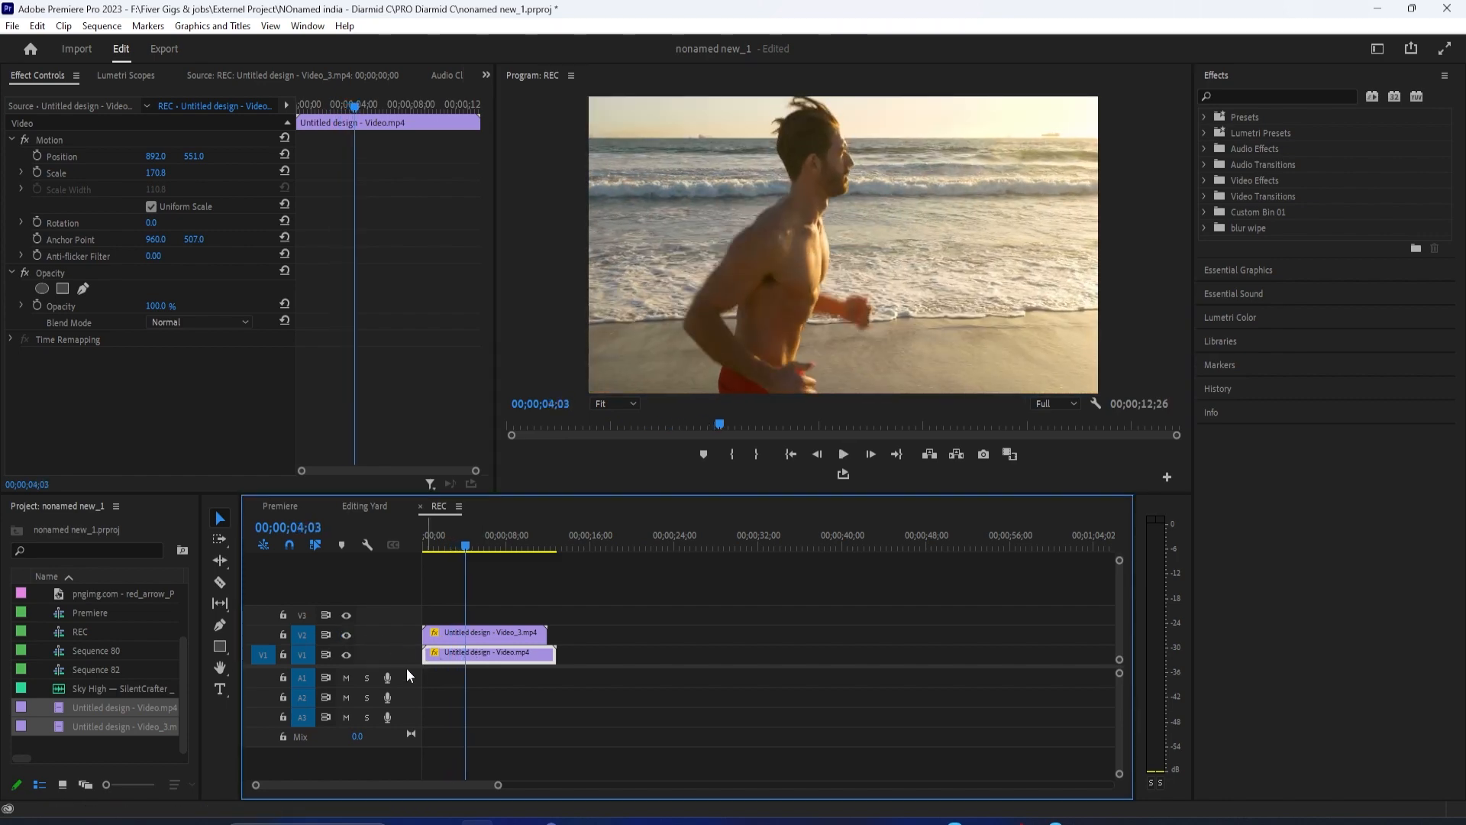
pyautogui.click(450, 546)
pyautogui.moveTo(446, 554); pyautogui.dragTo(409, 562)
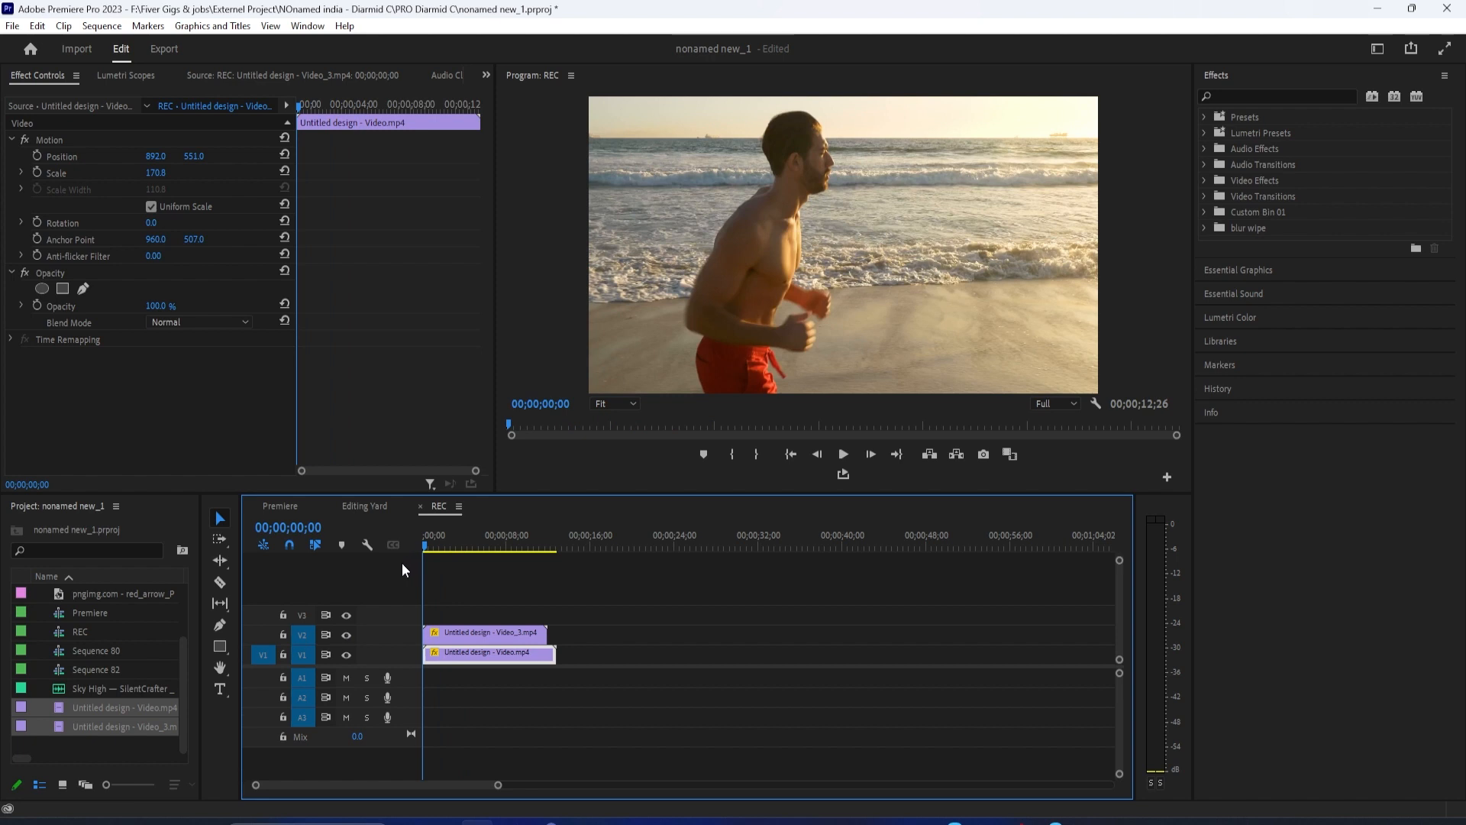
# Lower the opacity of Untitled design - Video_3.mp4 on V2 to 52% and compare the overlay with V2 hidden and shown
pyautogui.click(484, 631)
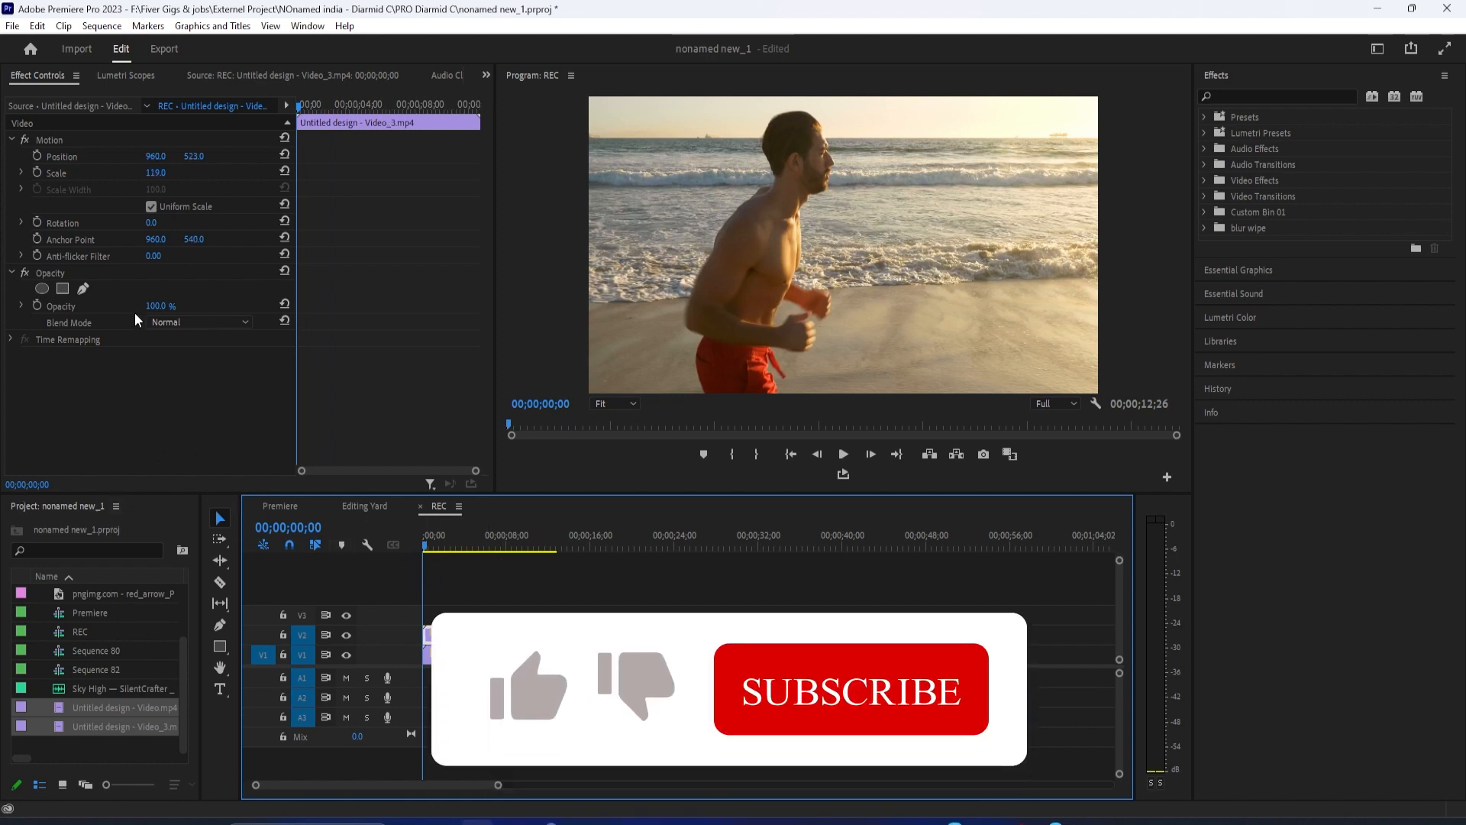
pyautogui.moveTo(155, 306); pyautogui.dragTo(111, 306)
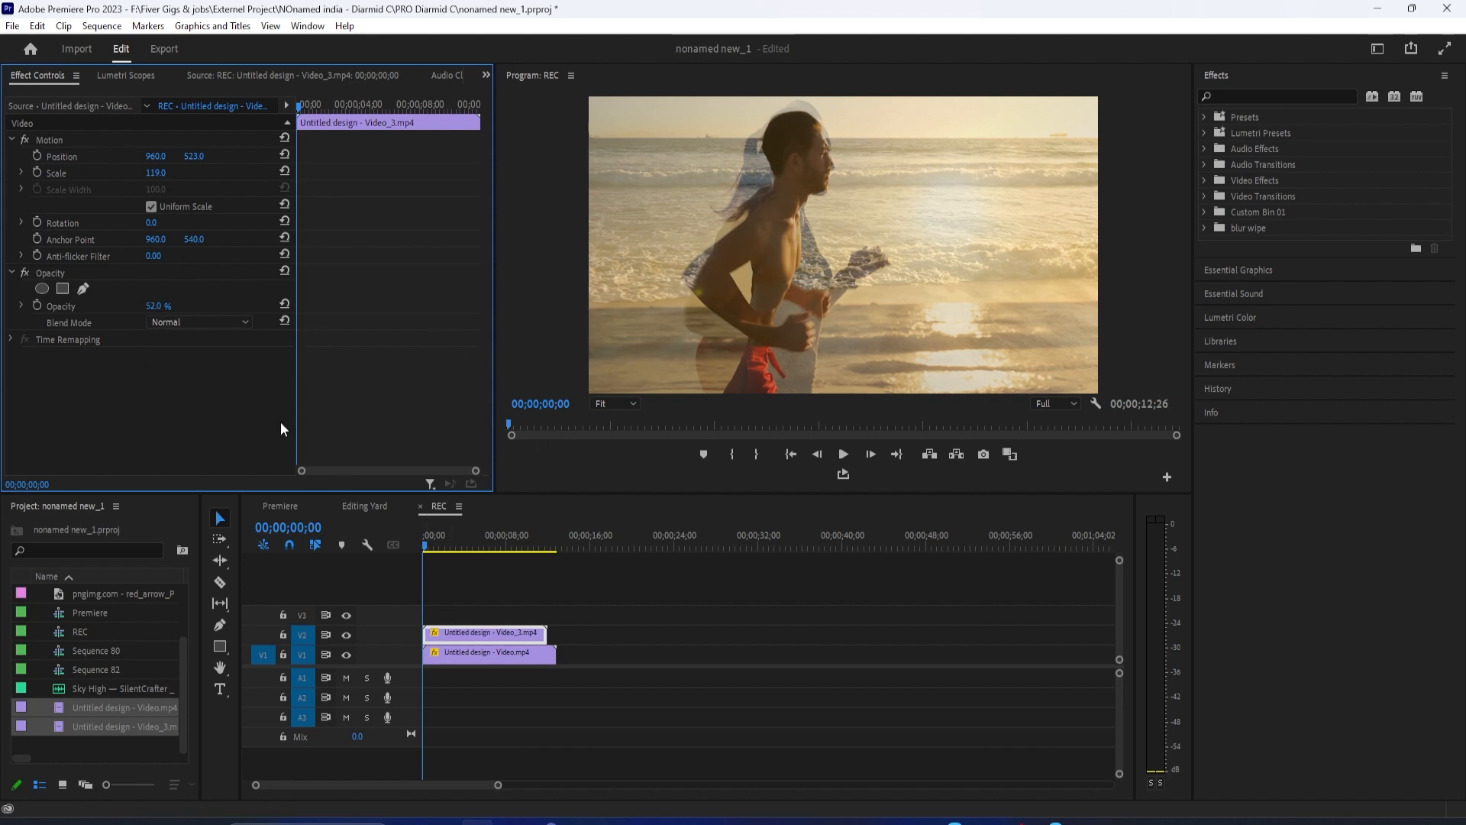
pyautogui.click(346, 634)
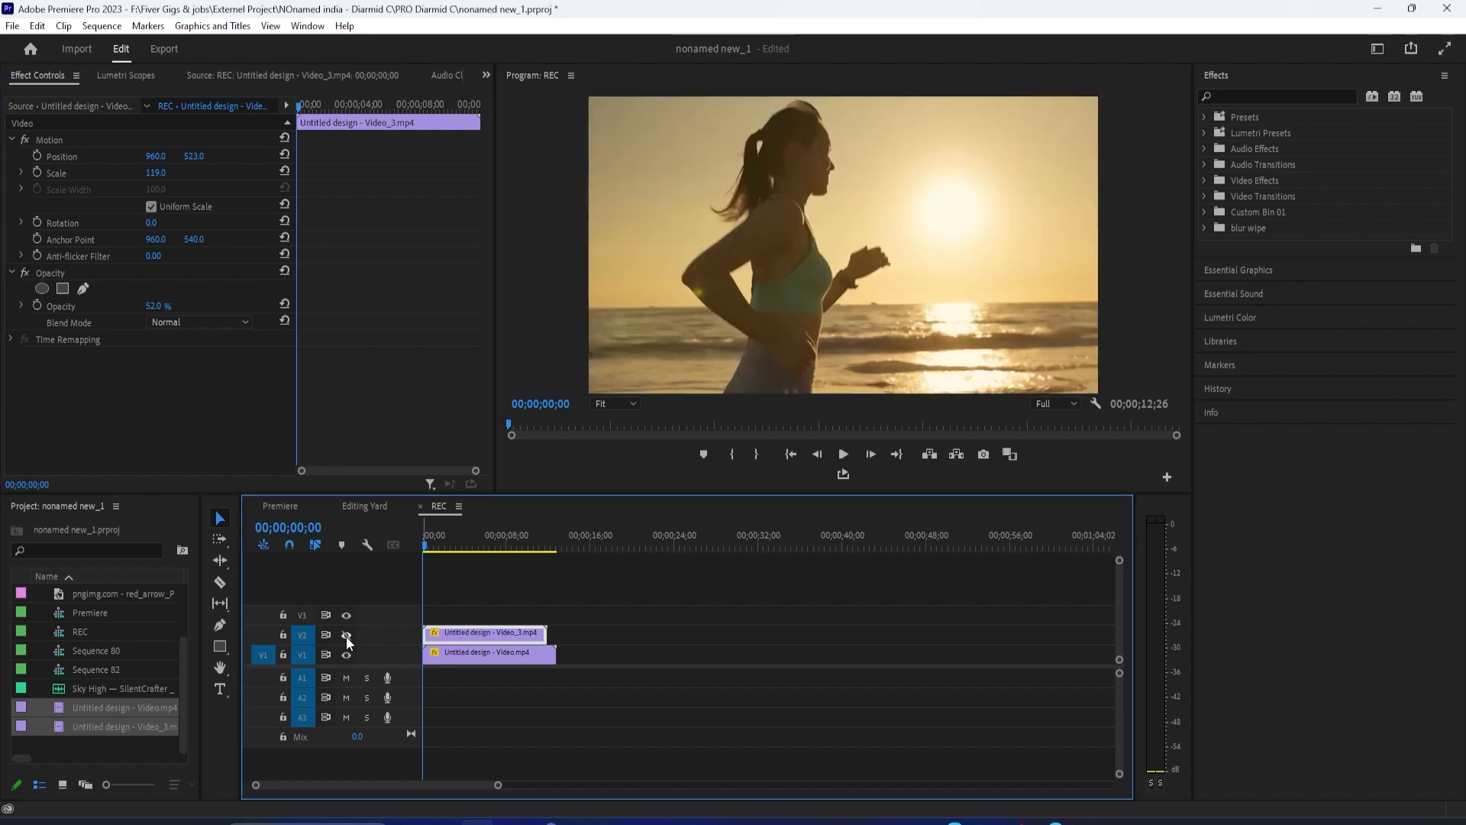
pyautogui.click(346, 635)
pyautogui.click(346, 635)
pyautogui.click(346, 634)
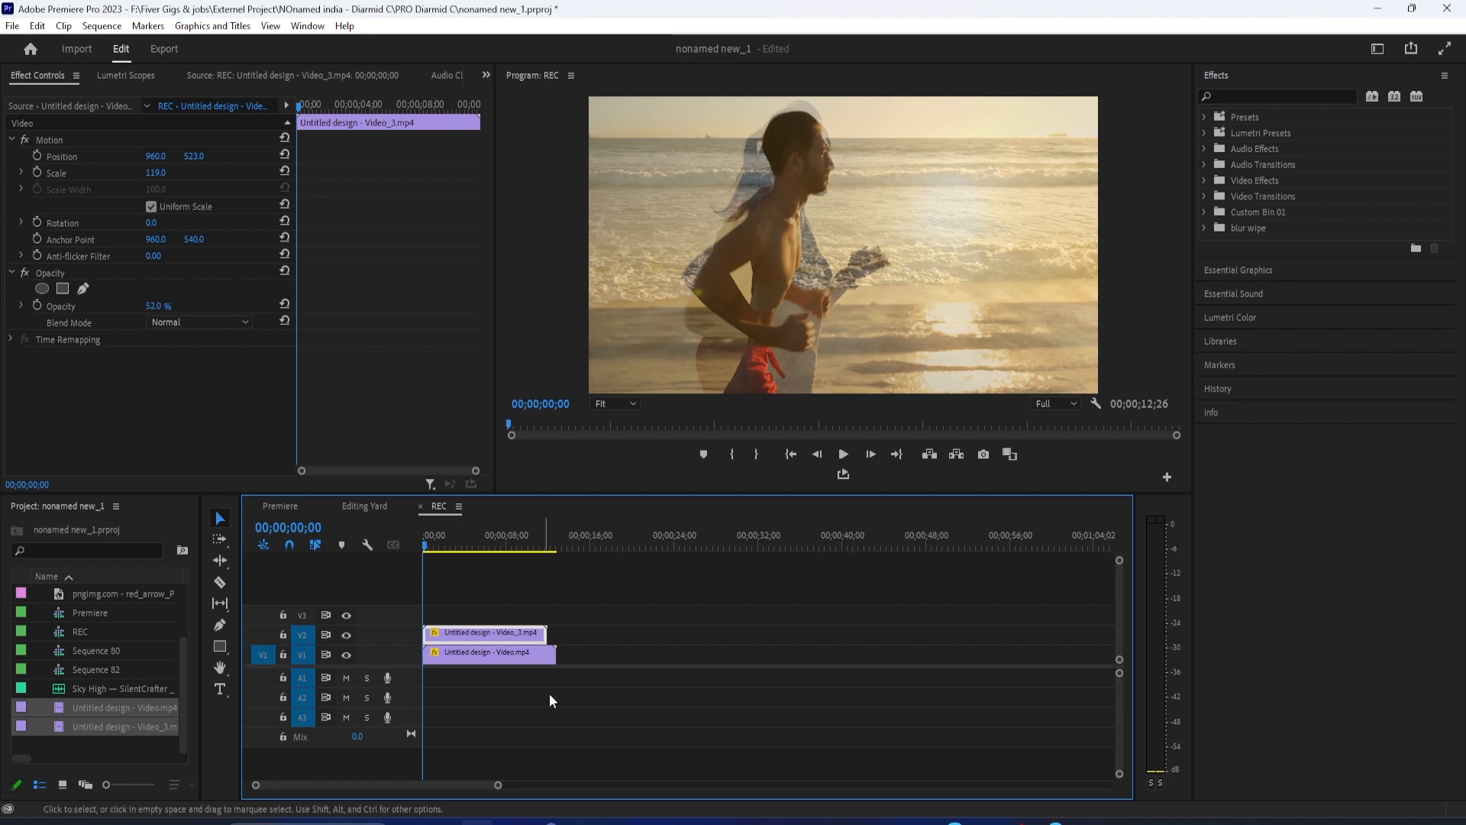
# Scrub the overlaid clips to 00;00;04;20 and examine how the two runners match there with V2 hidden and shown
pyautogui.moveTo(497, 785); pyautogui.dragTo(458, 785)
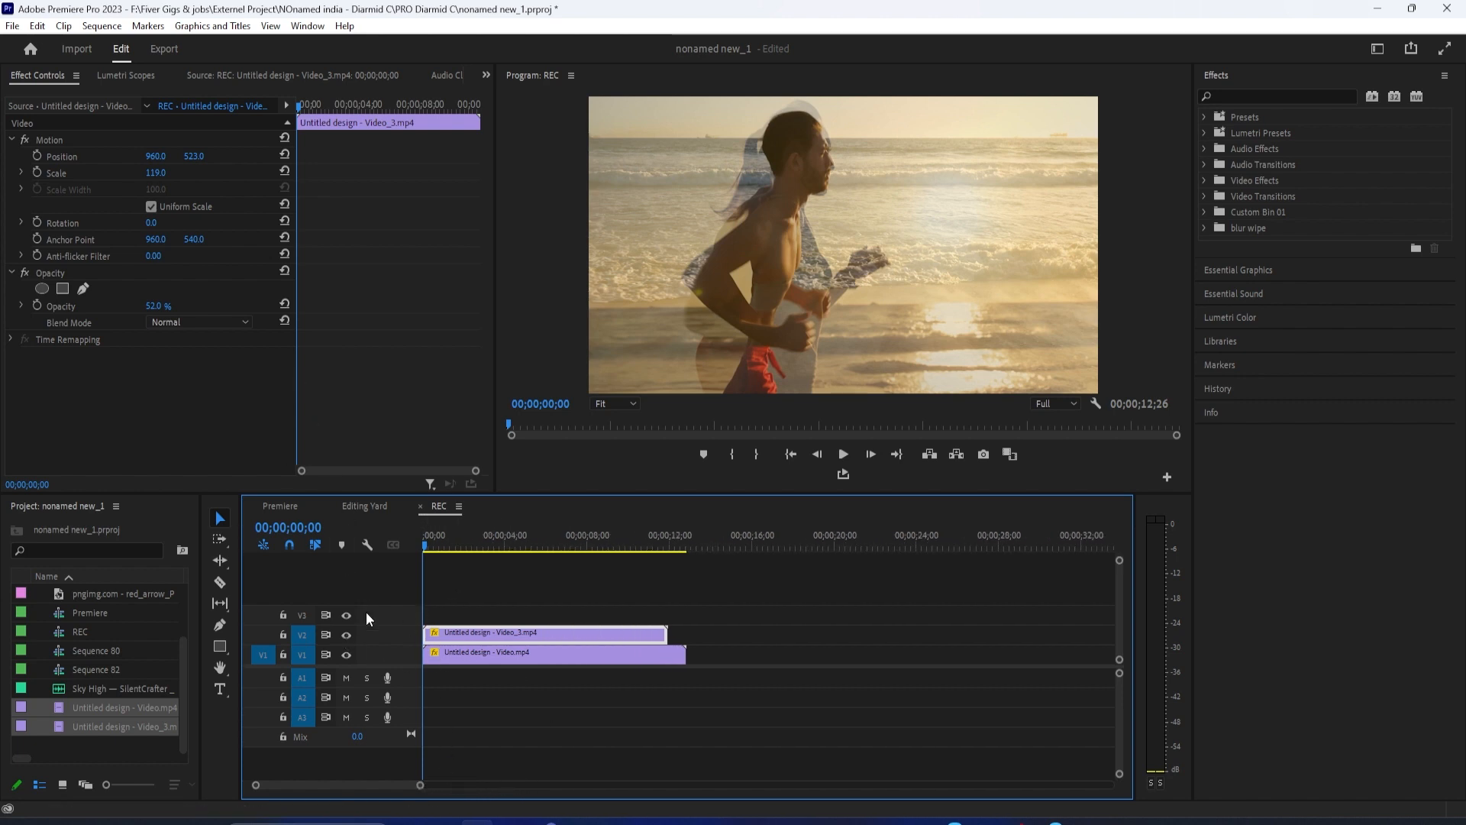
pyautogui.moveTo(427, 543); pyautogui.dragTo(433, 543)
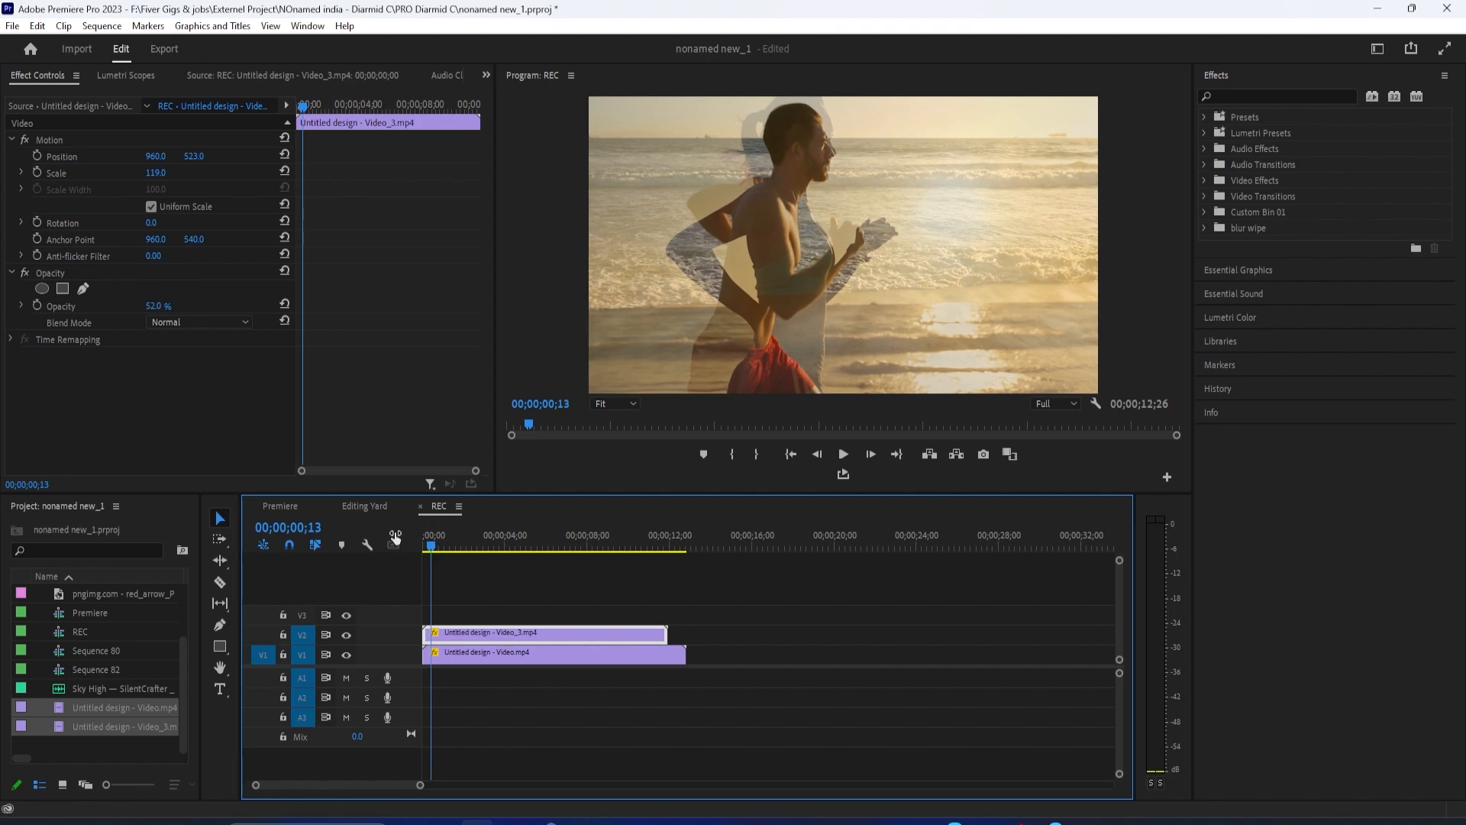
pyautogui.click(443, 547)
pyautogui.moveTo(445, 552); pyautogui.dragTo(518, 557)
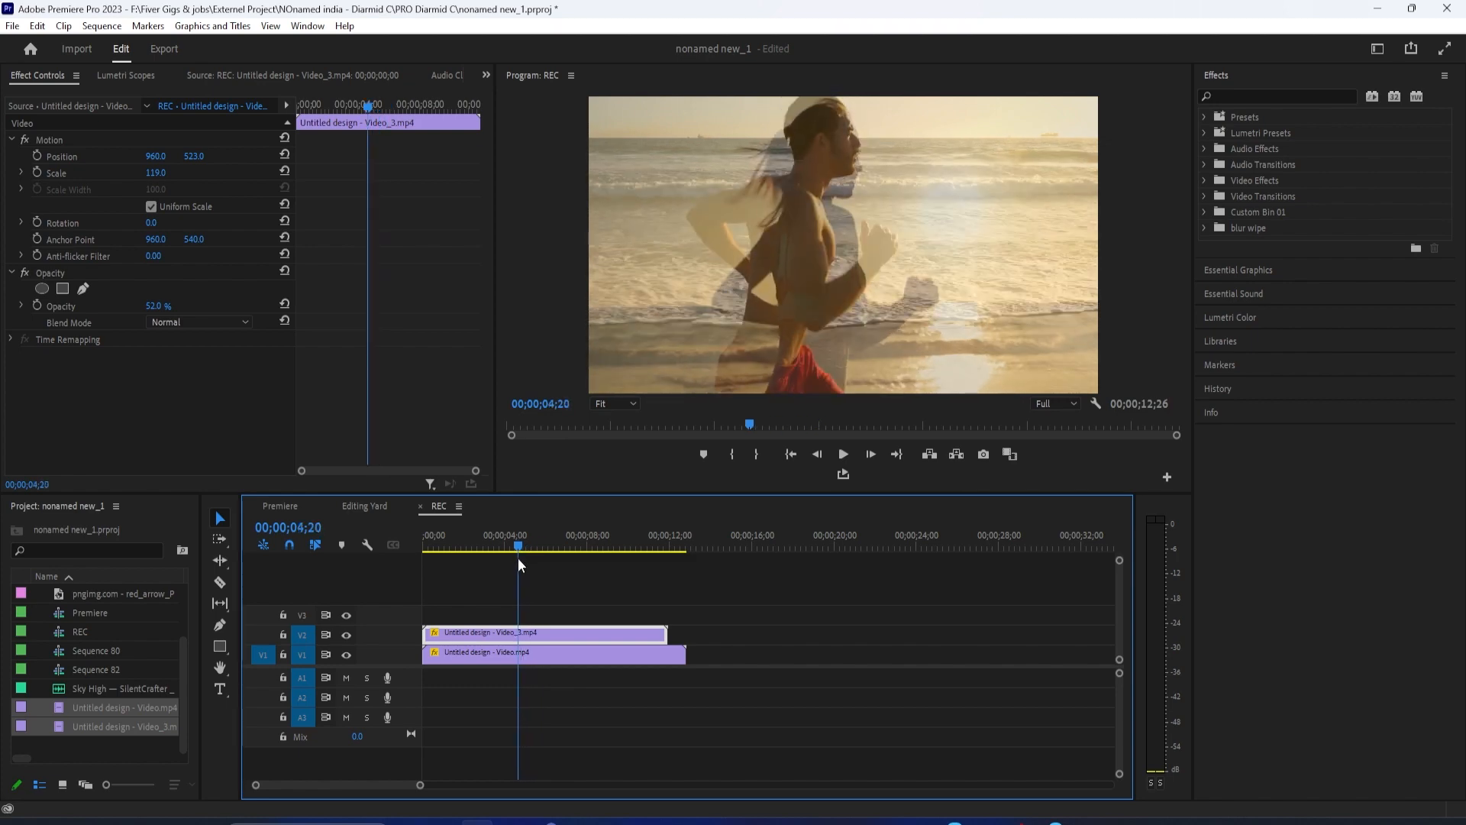
pyautogui.click(348, 636)
pyautogui.click(349, 638)
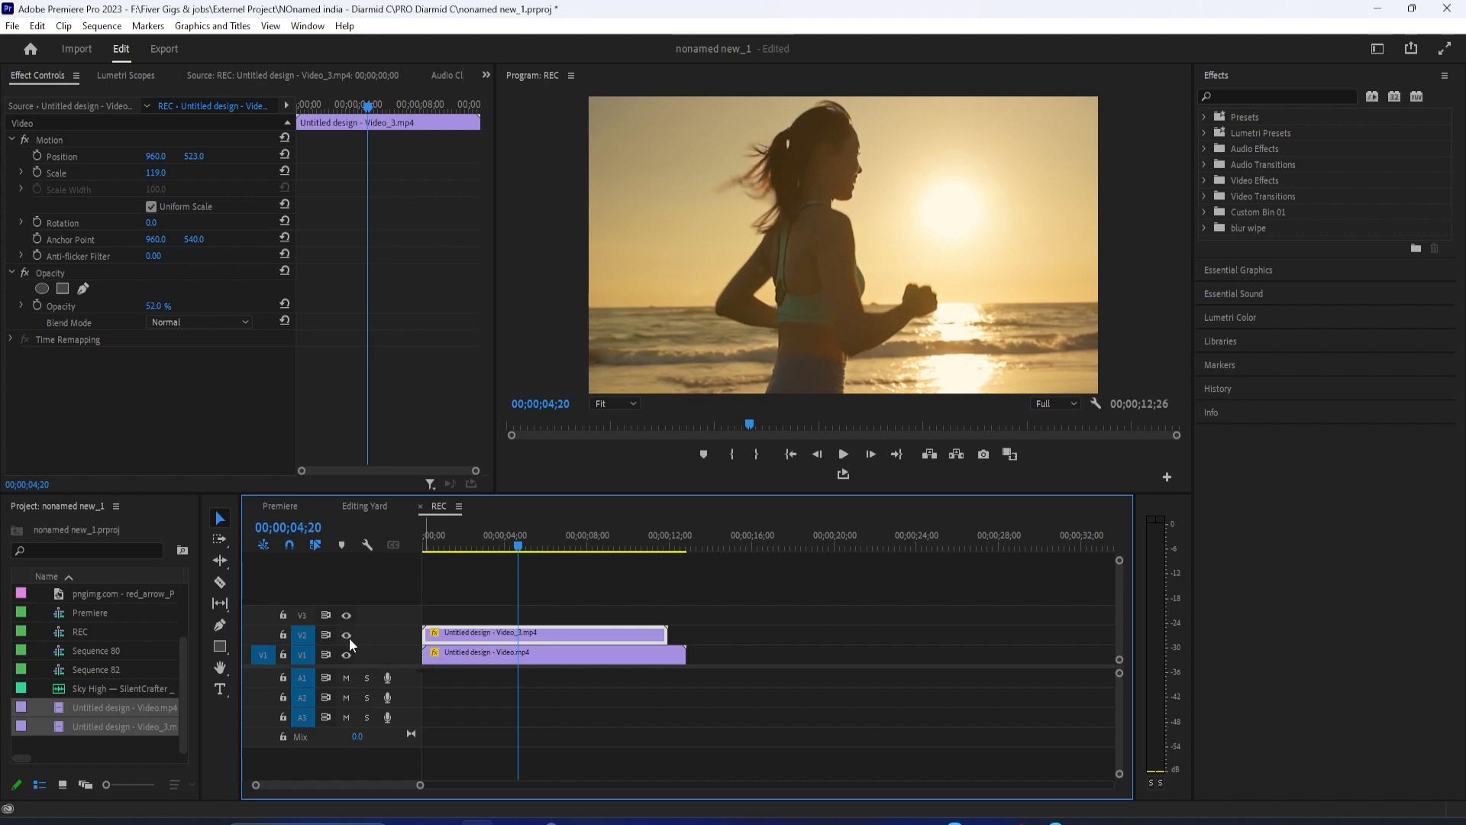
pyautogui.click(348, 636)
pyautogui.click(347, 636)
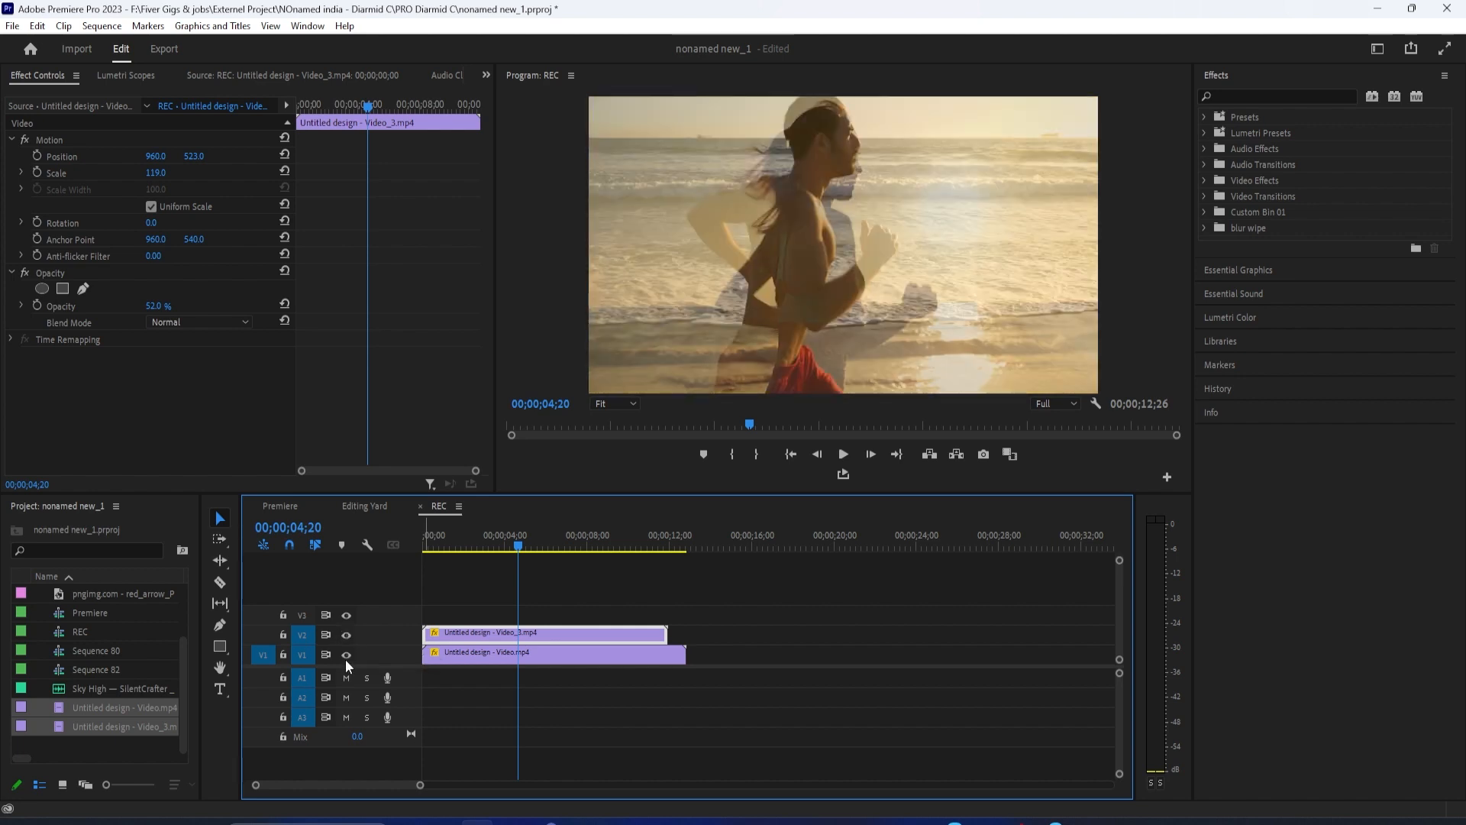
# Enable Position and Scale keyframing on the V1 clip at 00;00;04;20
pyautogui.click(465, 651)
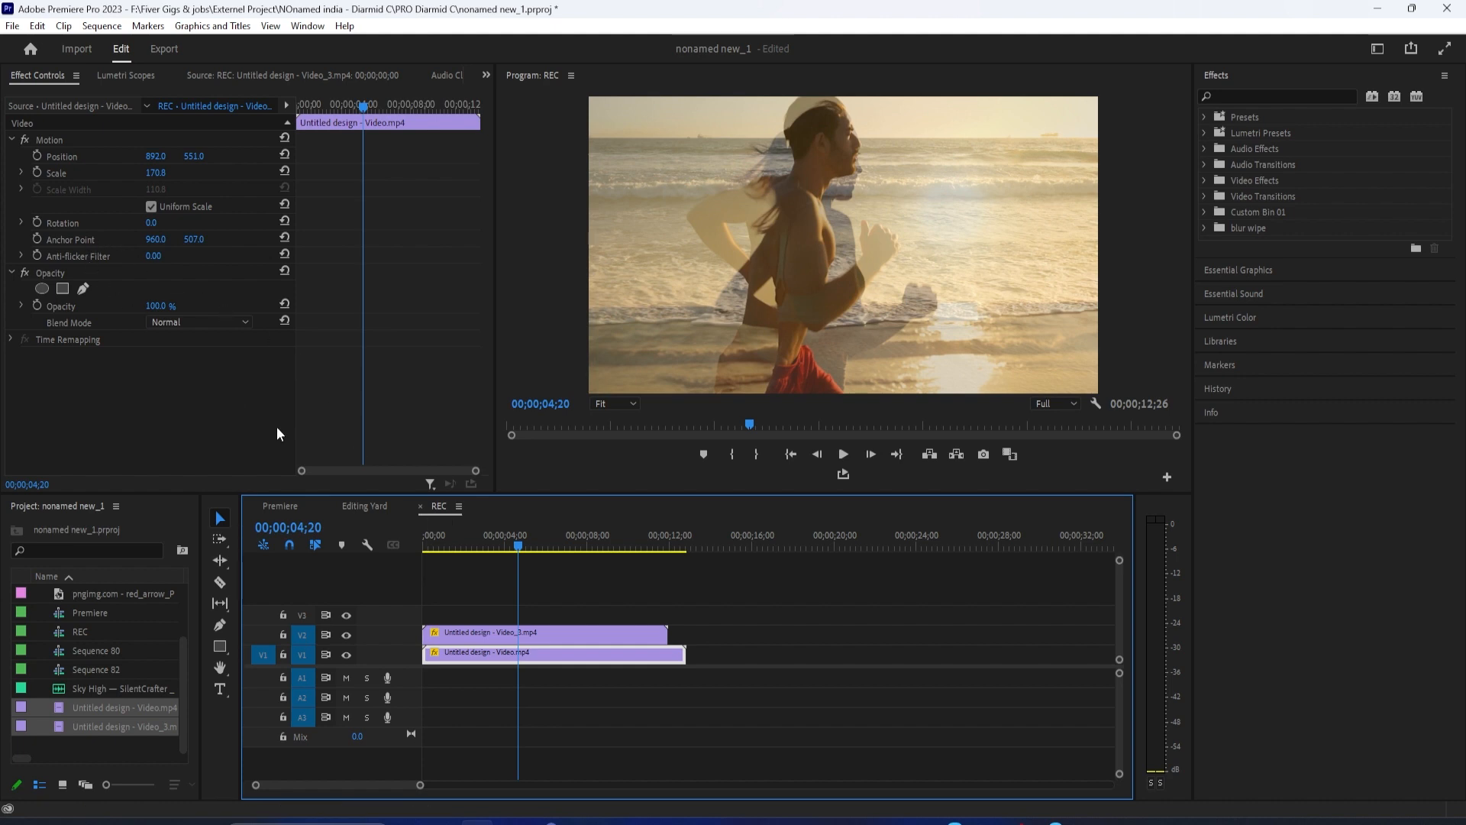
pyautogui.click(37, 157)
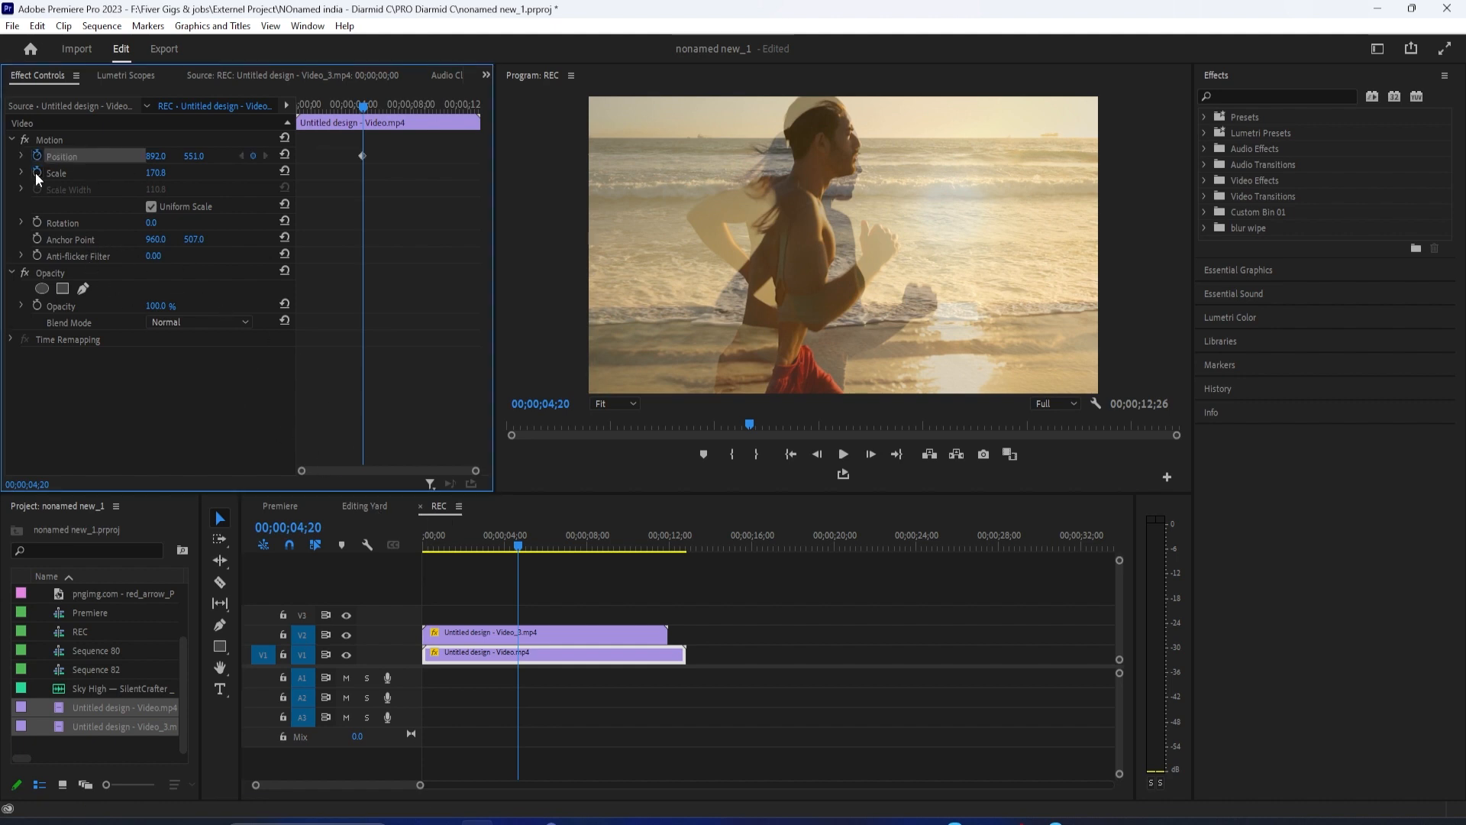
pyautogui.click(37, 172)
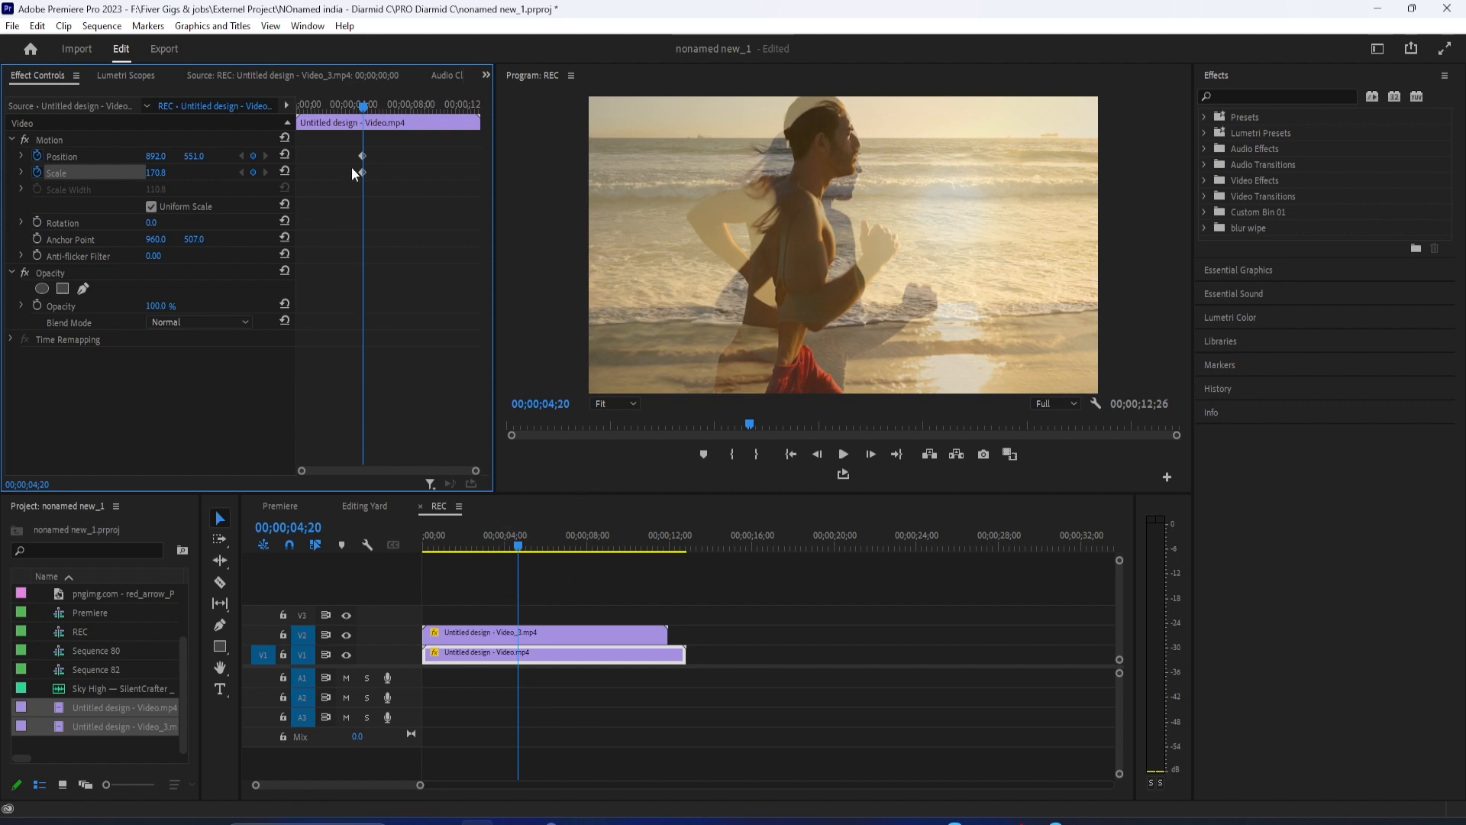
# Keyframe the V1 clip at 00;00;05;09 with Position 863, 548 and Scale 130.8 to match the runners
pyautogui.moveTo(365, 106); pyautogui.dragTo(374, 107)
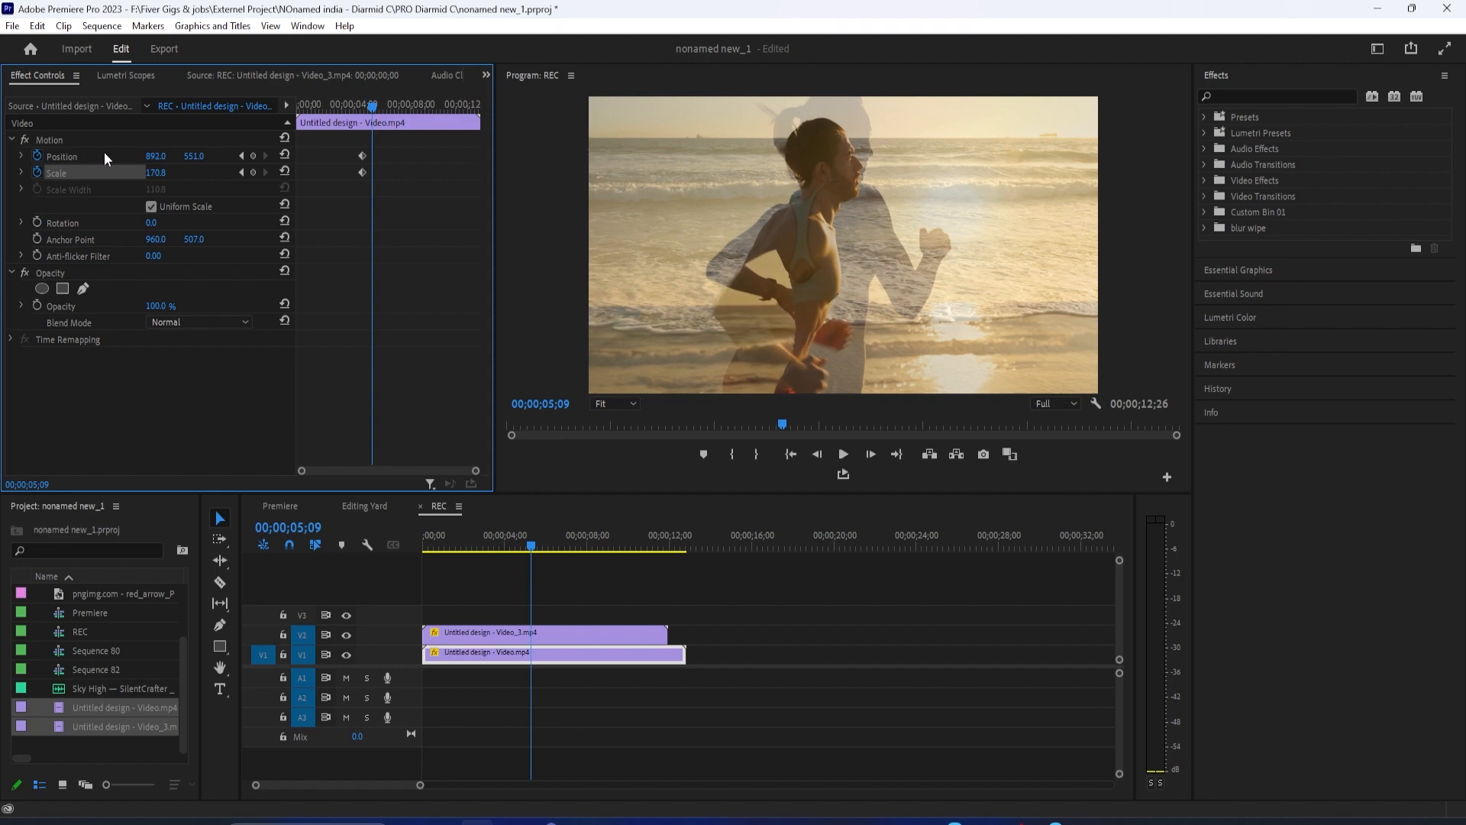
pyautogui.moveTo(157, 157); pyautogui.dragTo(41, 156)
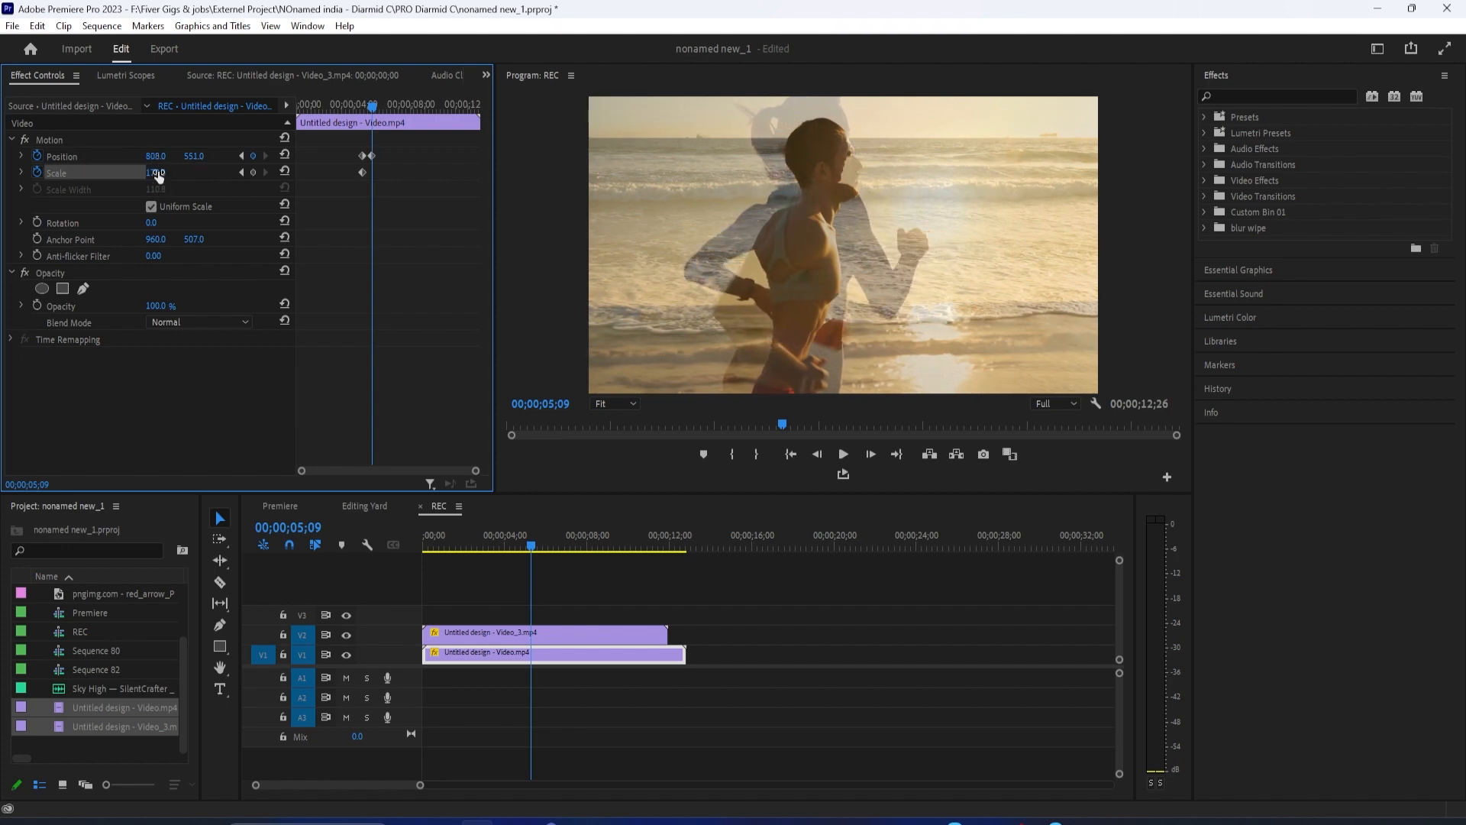
pyautogui.moveTo(157, 173); pyautogui.dragTo(181, 173)
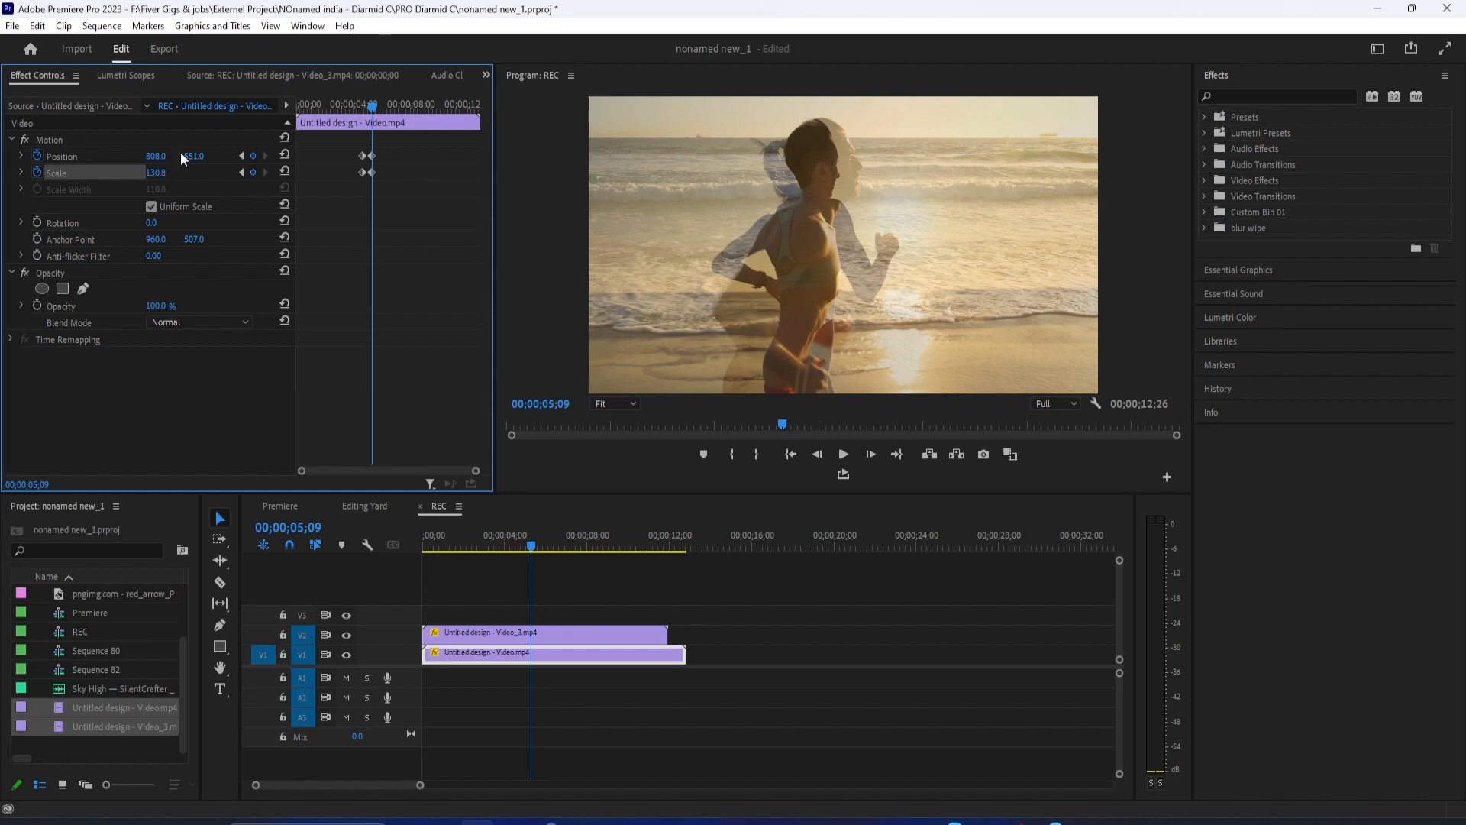
pyautogui.moveTo(194, 156); pyautogui.dragTo(163, 156)
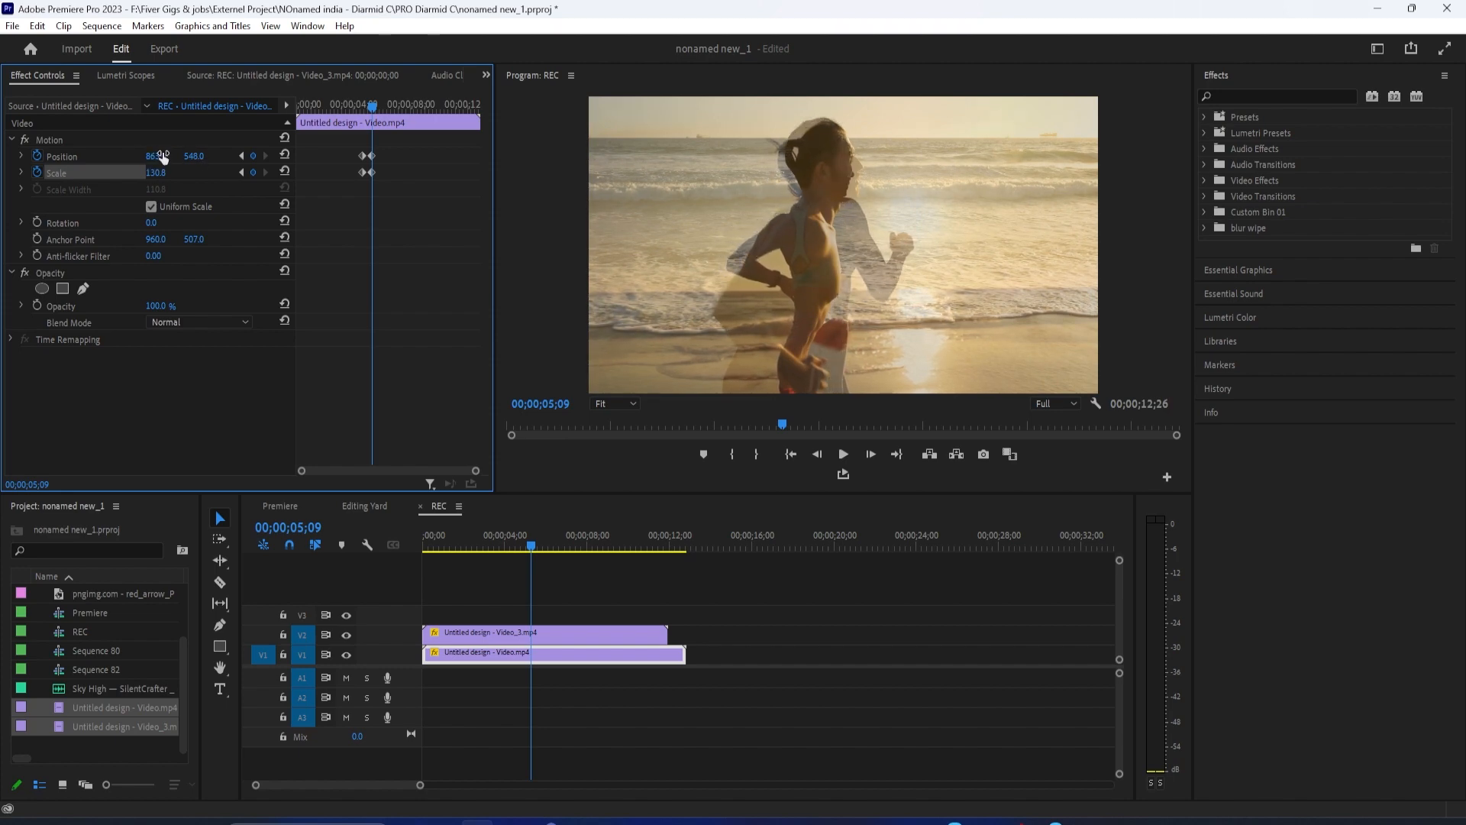
# Keyframe the V1 clip at 00;00;05;28 with Position 774, 374 and Scale 148.8
pyautogui.click(383, 107)
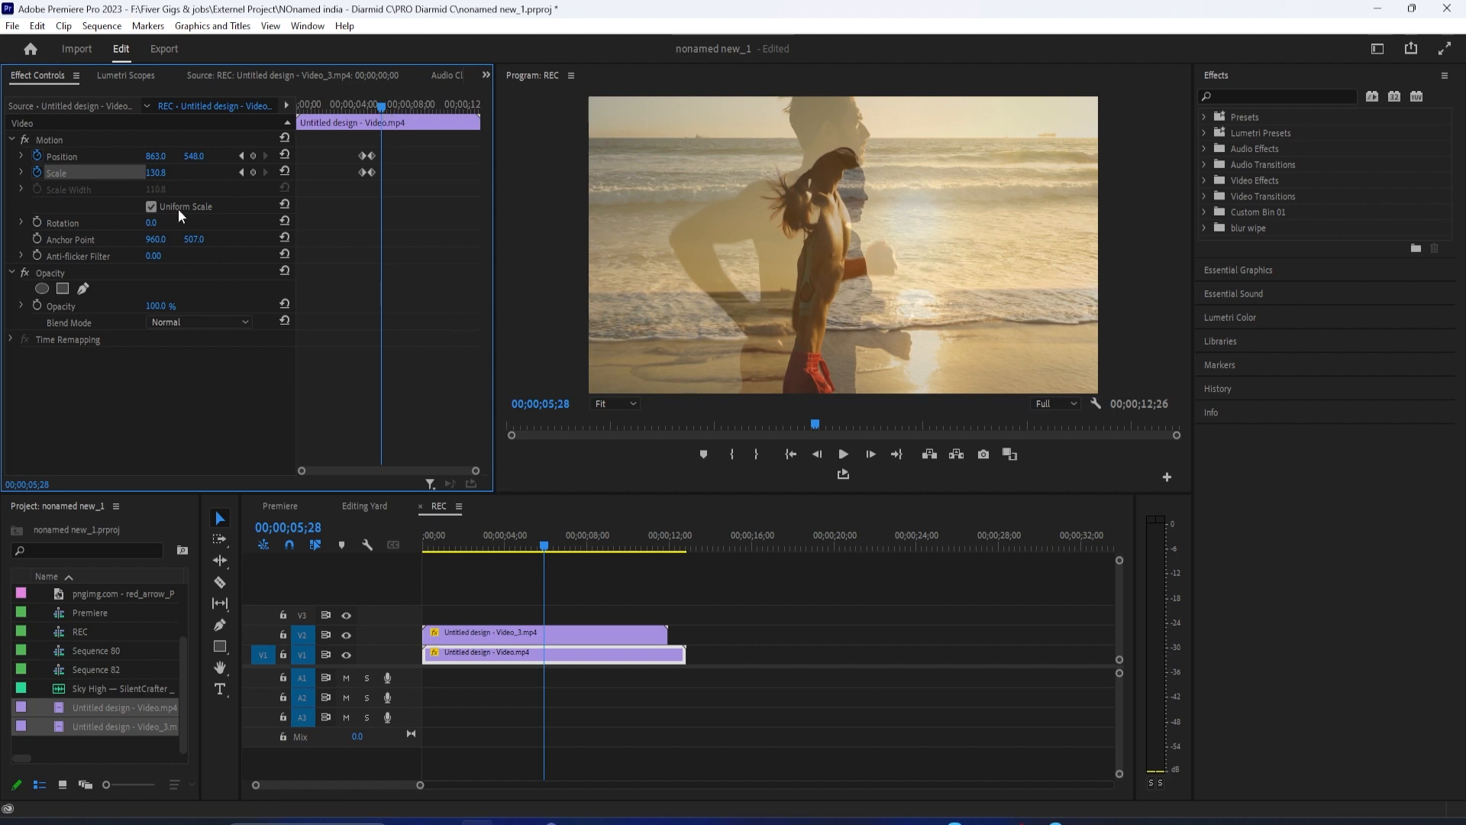
pyautogui.moveTo(160, 175); pyautogui.dragTo(87, 156)
pyautogui.moveTo(189, 157); pyautogui.dragTo(155, 173)
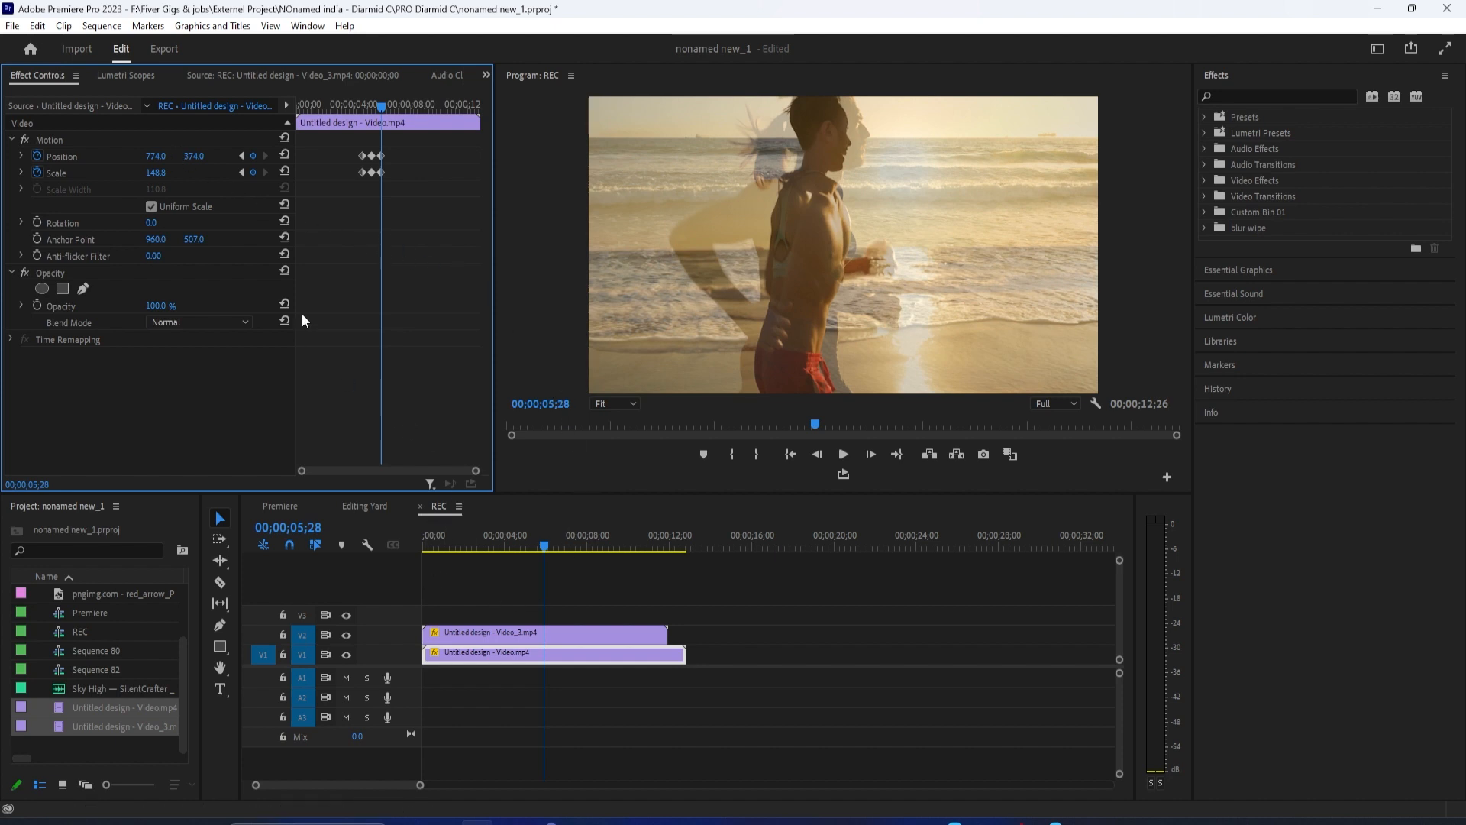
# Keyframe the V1 clip at 00;00;06;29 with Position 734, 470 and Scale 149.8 to match the runners
pyautogui.click(482, 632)
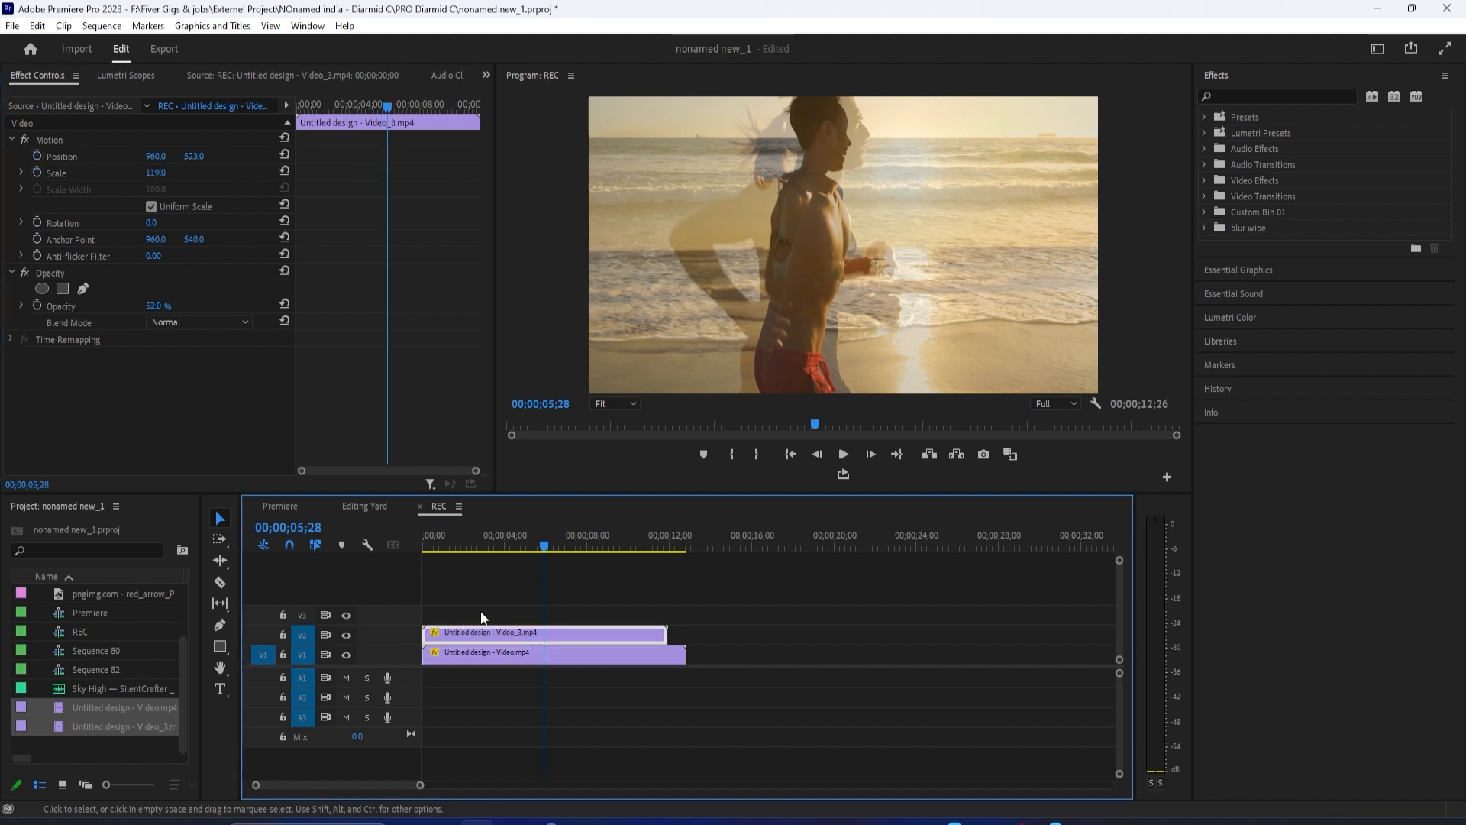
pyautogui.click(551, 545)
pyautogui.moveTo(553, 548); pyautogui.dragTo(567, 552)
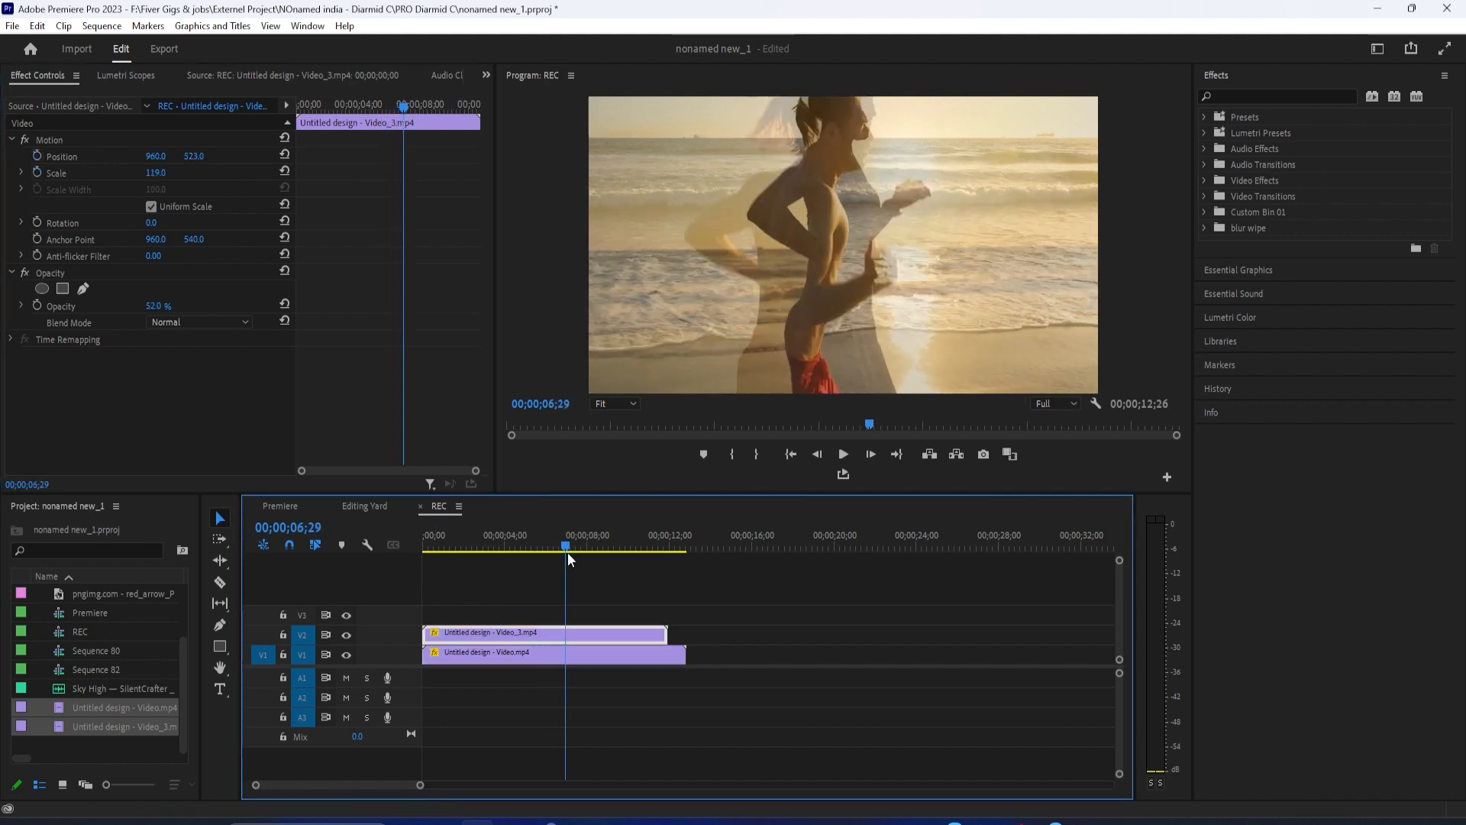
pyautogui.click(556, 651)
pyautogui.click(557, 634)
pyautogui.click(555, 656)
pyautogui.moveTo(153, 175); pyautogui.dragTo(174, 175)
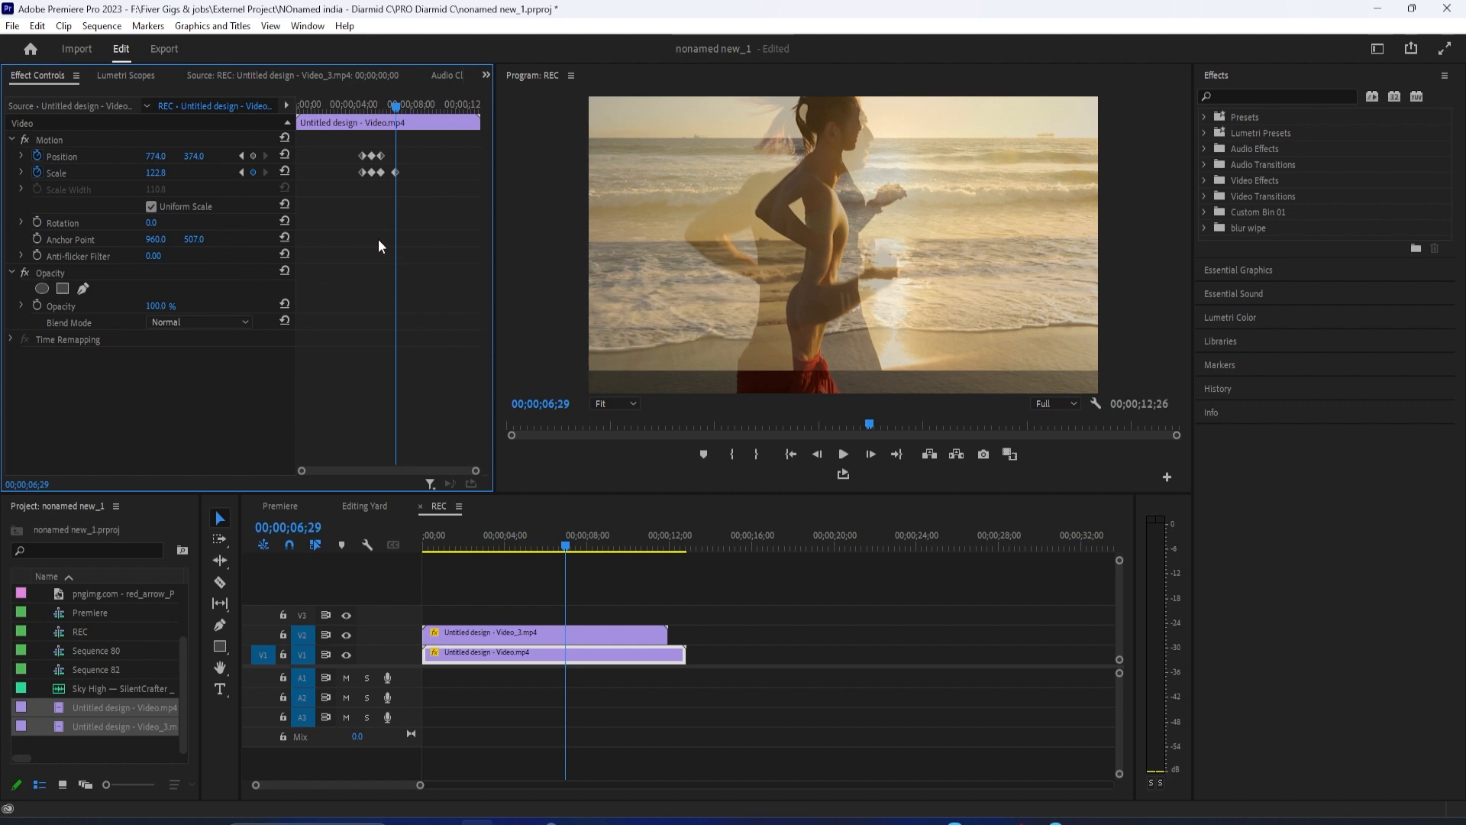
pyautogui.moveTo(192, 157); pyautogui.dragTo(219, 157)
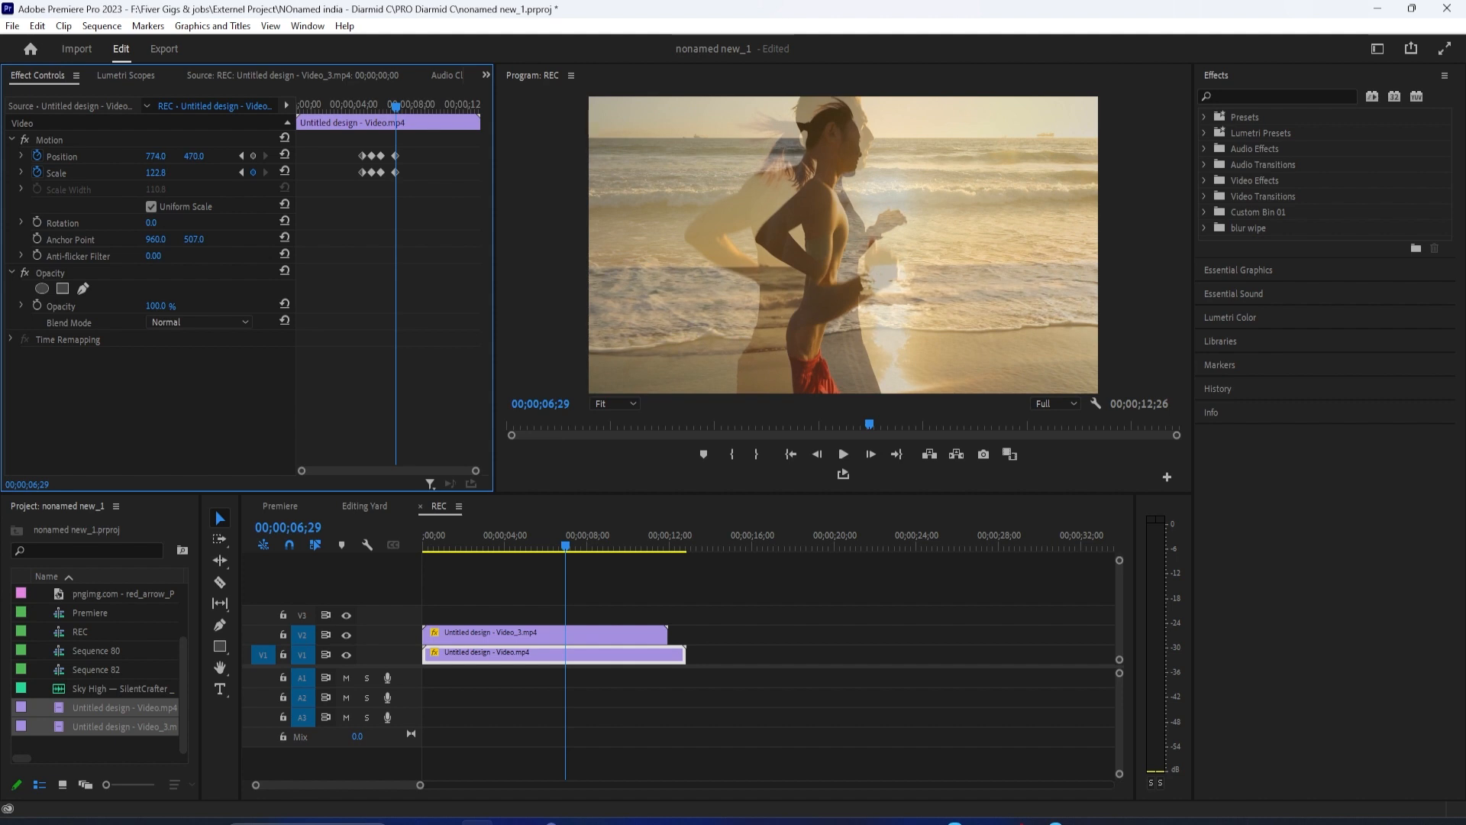
pyautogui.moveTo(155, 173); pyautogui.dragTo(146, 157)
# Return to the start of the sequence and set the V2 clip's Opacity to 100%
pyautogui.moveTo(562, 545); pyautogui.dragTo(401, 548)
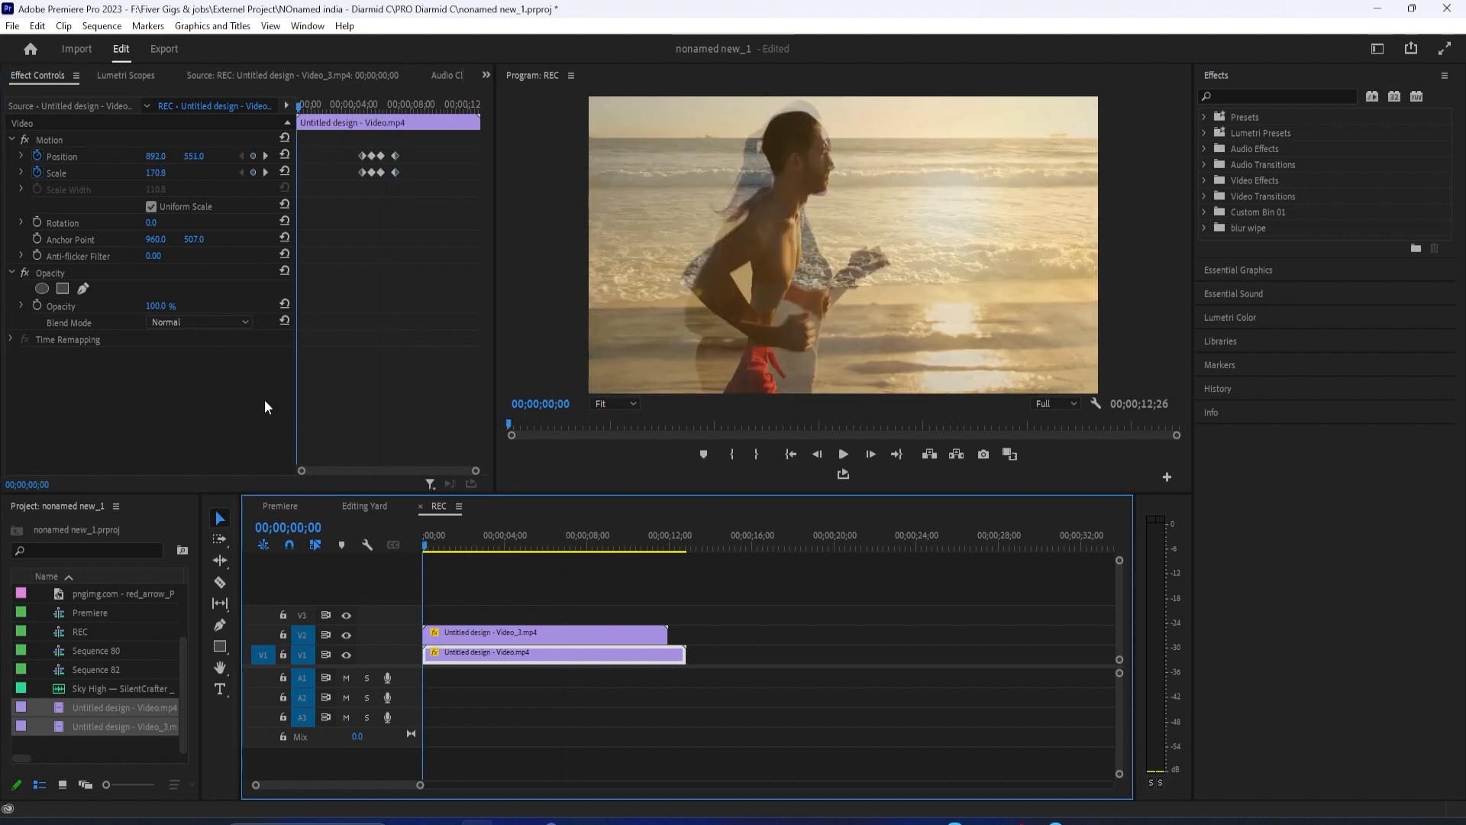
pyautogui.click(441, 630)
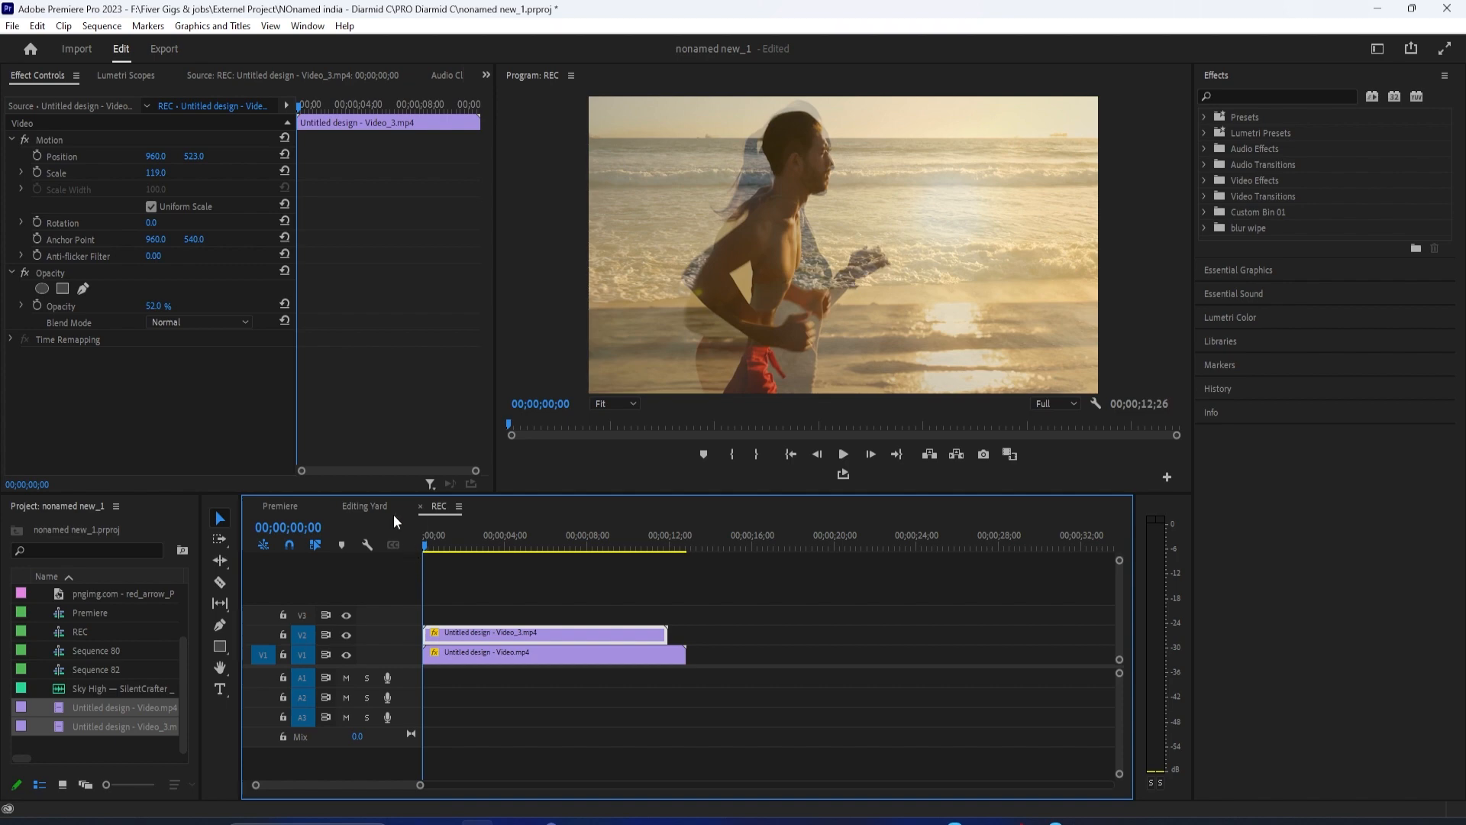
pyautogui.moveTo(154, 306); pyautogui.dragTo(192, 306)
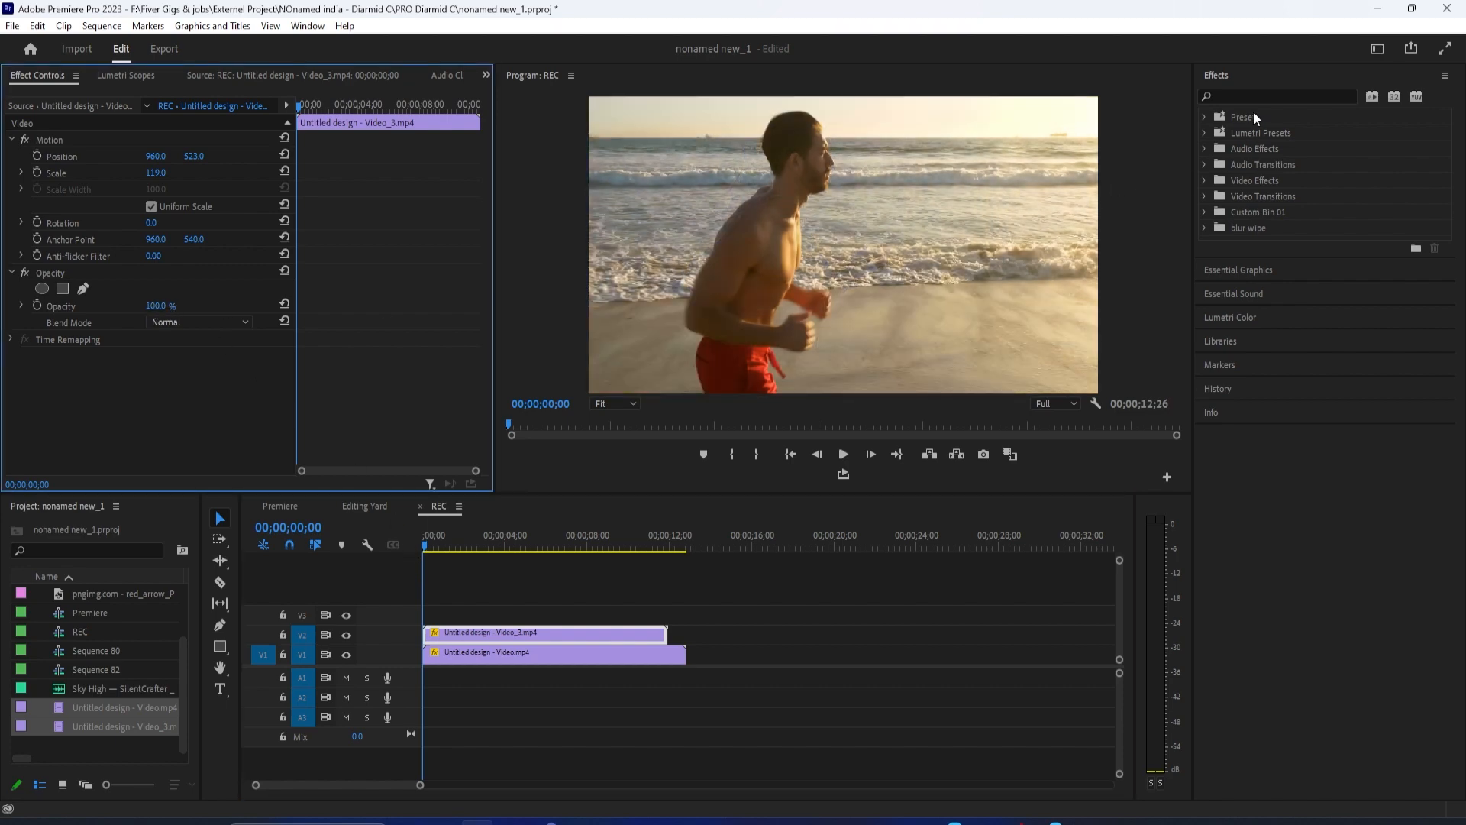
# Find the Crop effect by searching for "crop" and apply it to the V2 clip
pyautogui.click(1254, 96)
pyautogui.write('cr')
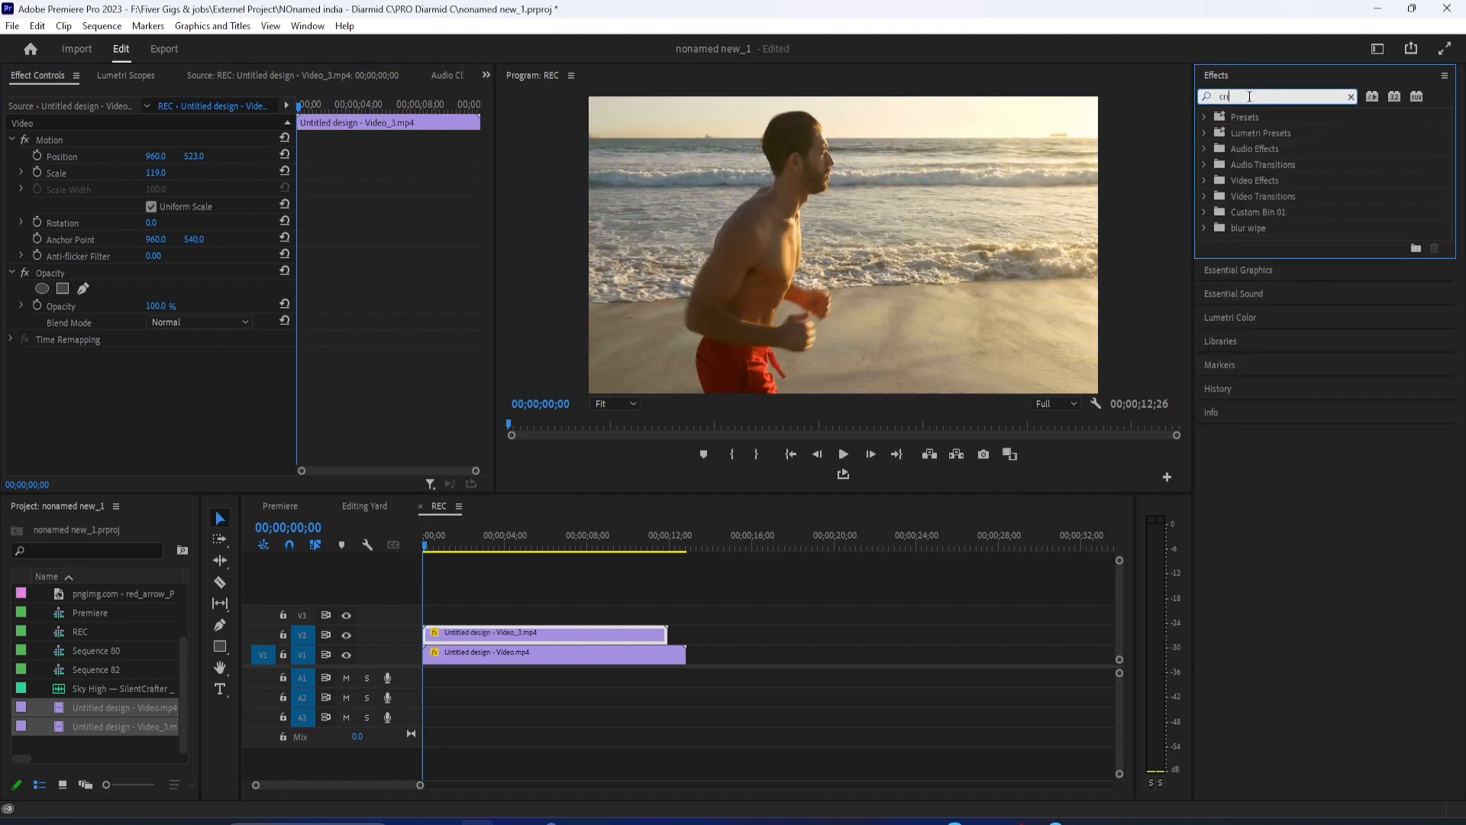
pyautogui.write('o')
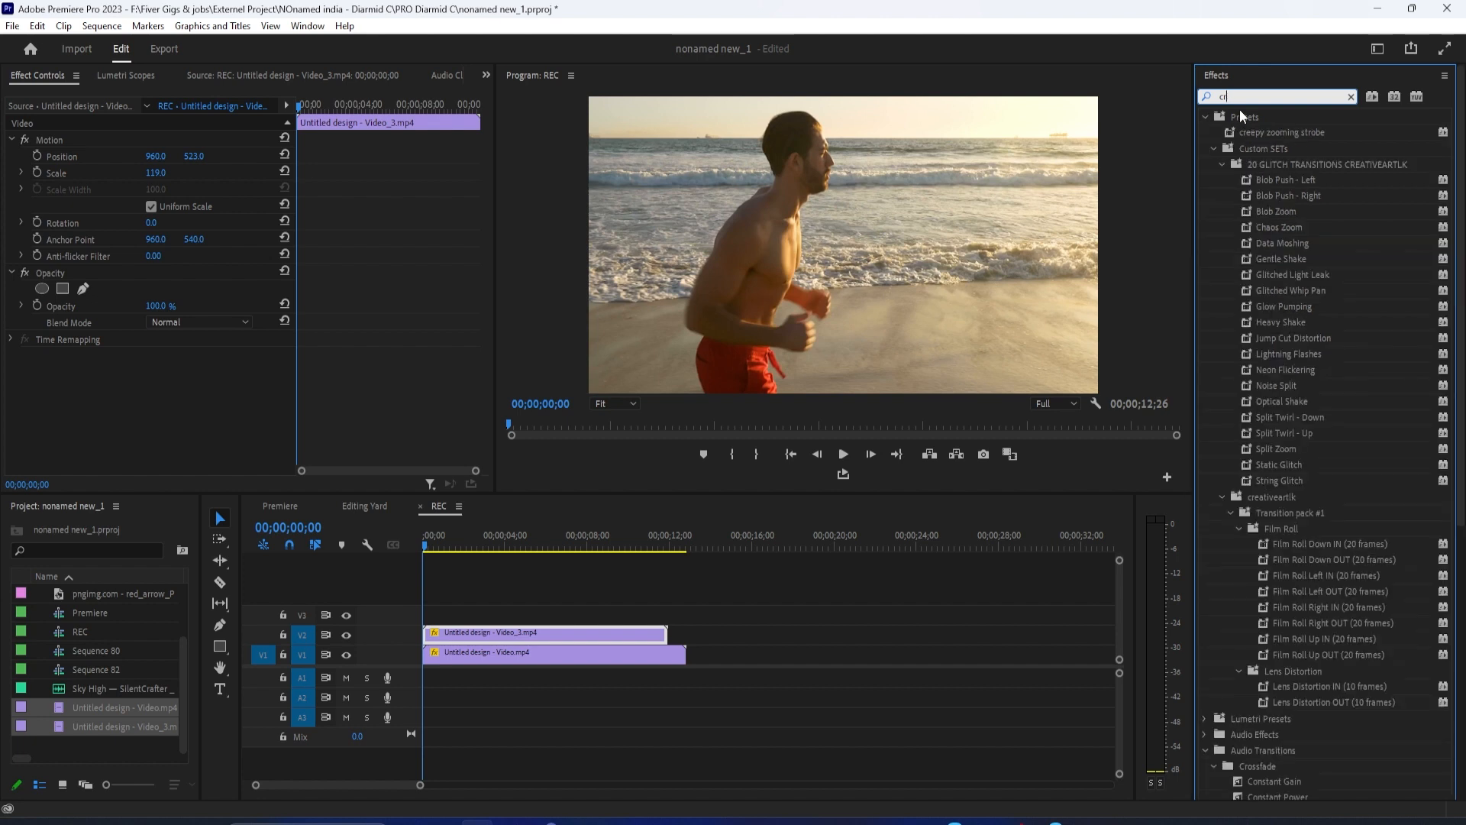
pyautogui.write('p')
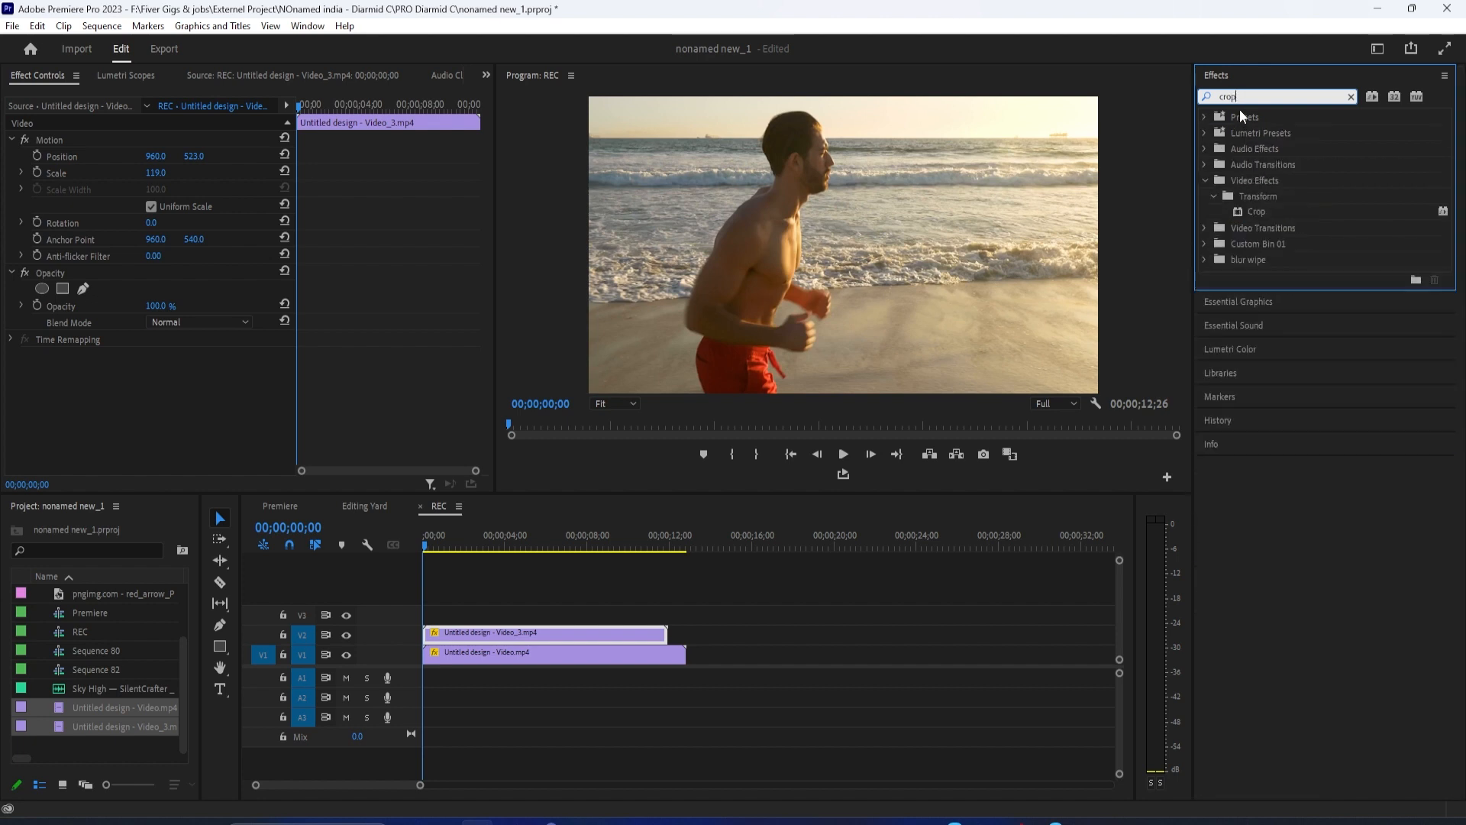
pyautogui.moveTo(1244, 206); pyautogui.dragTo(527, 633)
# Set the V2 clip's Crop values to 50% for both Left and Right
pyautogui.click(165, 386)
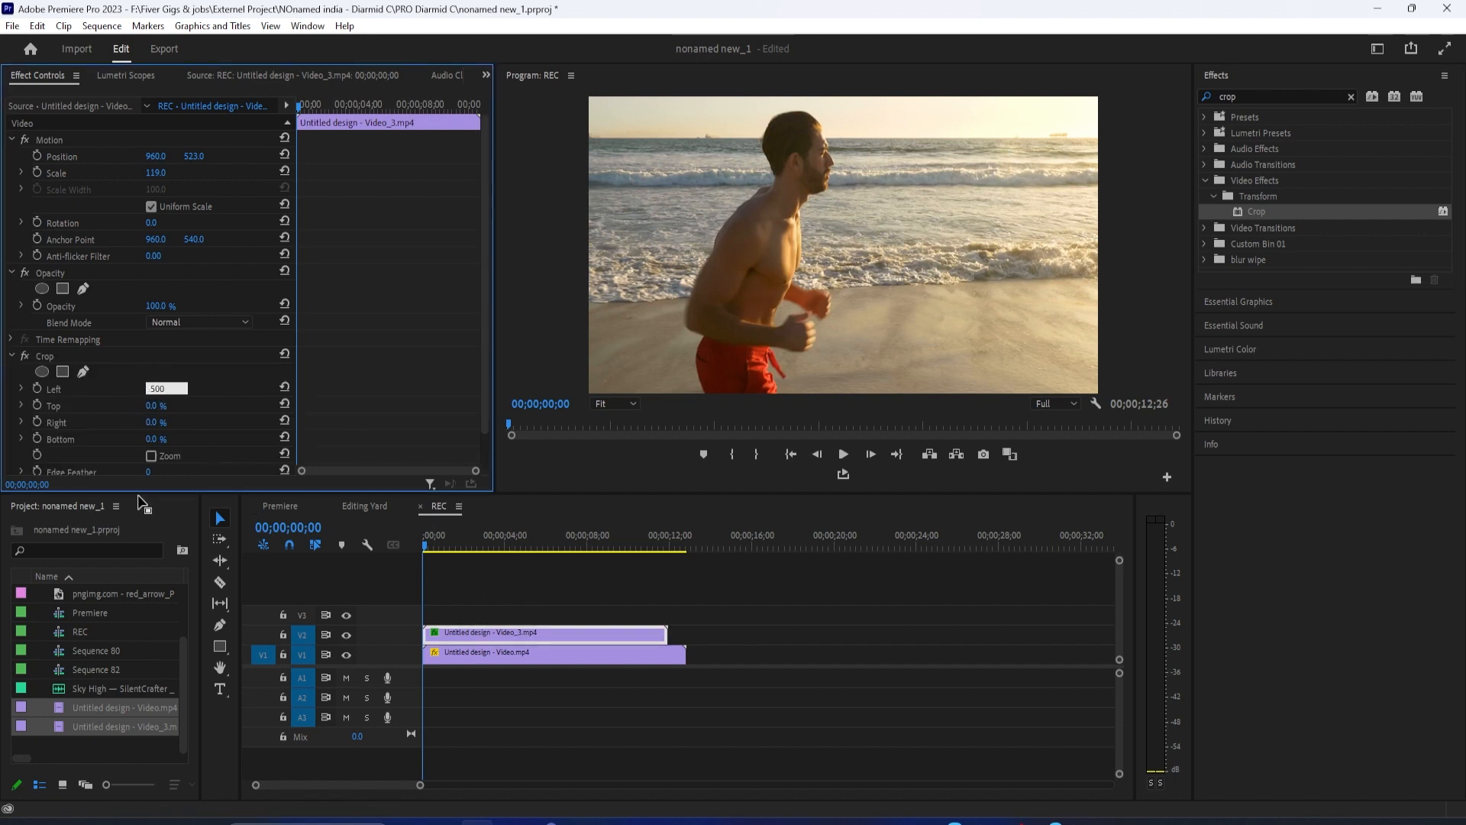
pyautogui.press('BackSpace')
pyautogui.press('Return')
pyautogui.click(157, 422)
pyautogui.write('50')
pyautogui.press('Return')
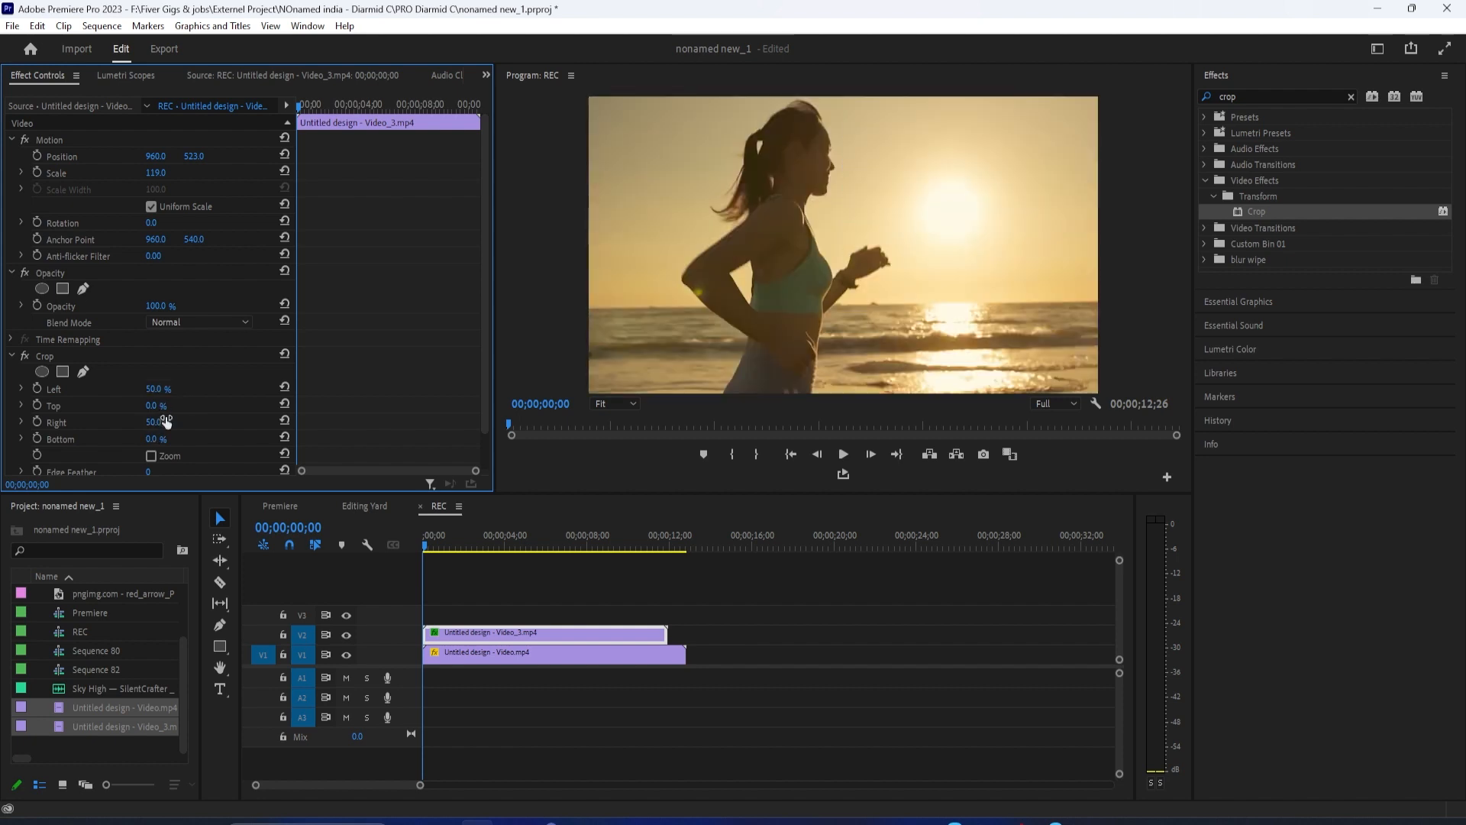
# Enable keyframing for the Crop effect's Right value at 00;00;00;00 and set it to 0%
pyautogui.click(37, 422)
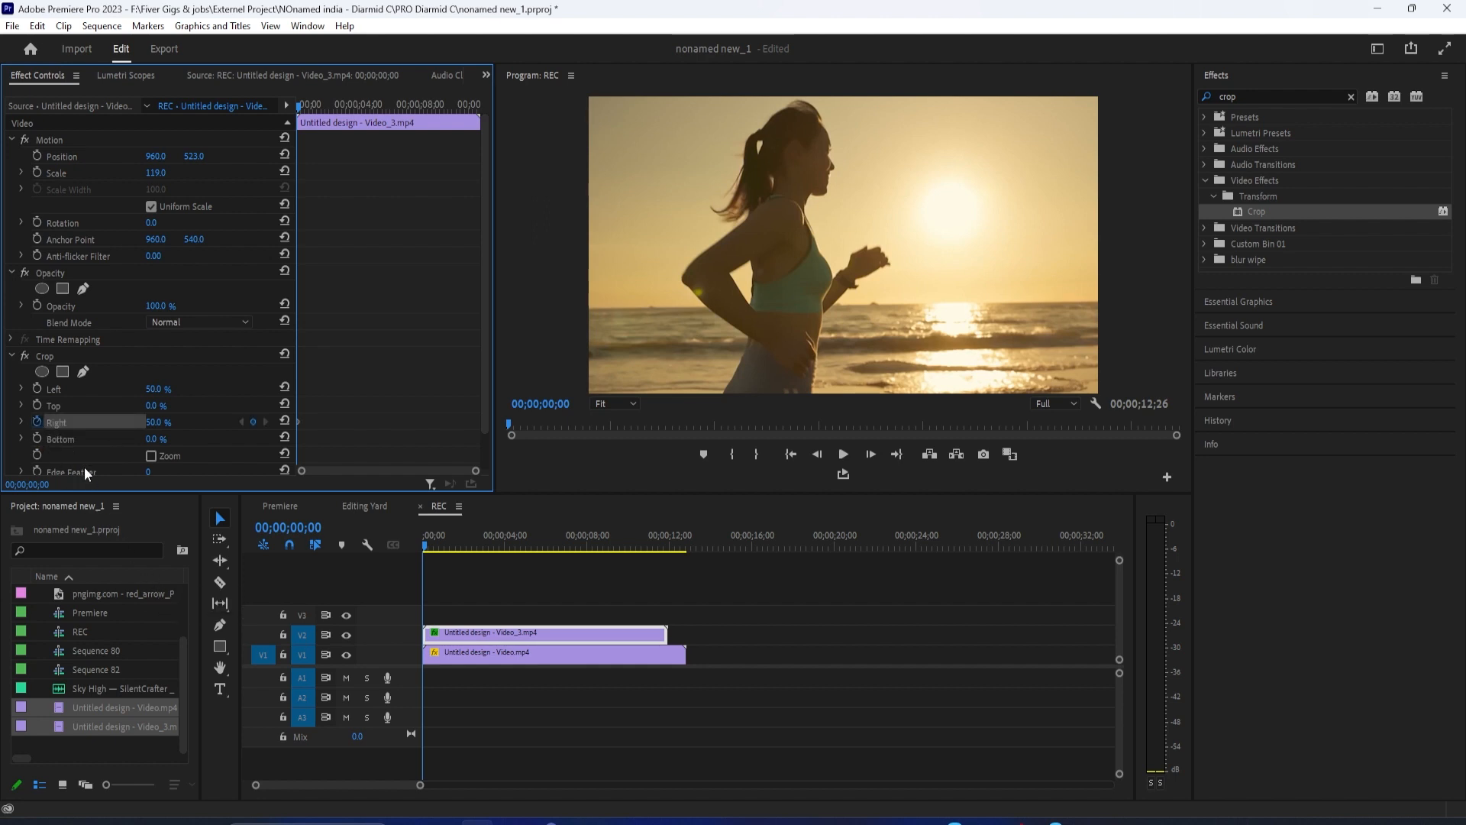
pyautogui.click(37, 423)
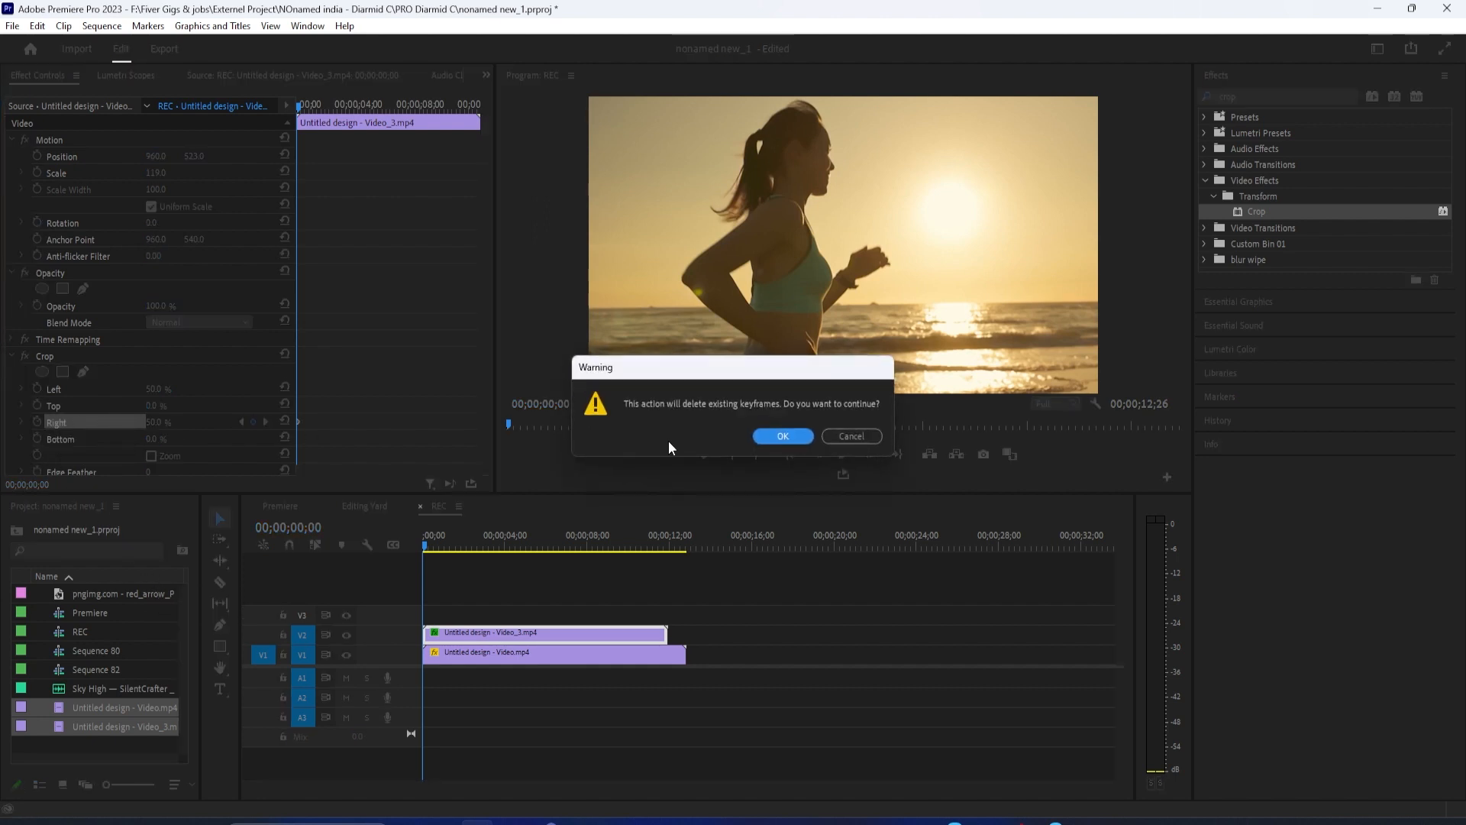
pyautogui.click(833, 435)
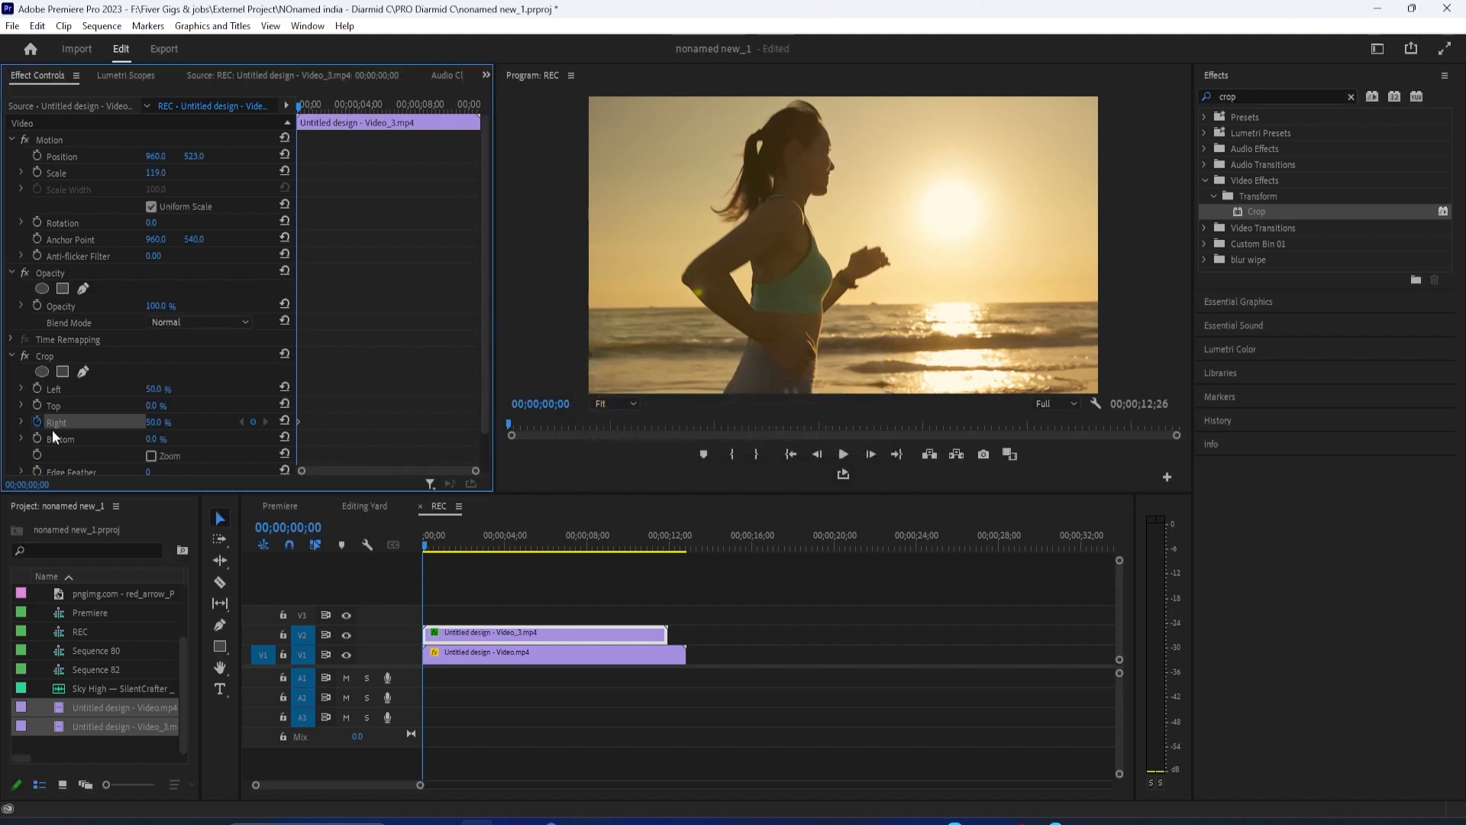
pyautogui.click(166, 419)
pyautogui.write('0')
pyautogui.press('Return')
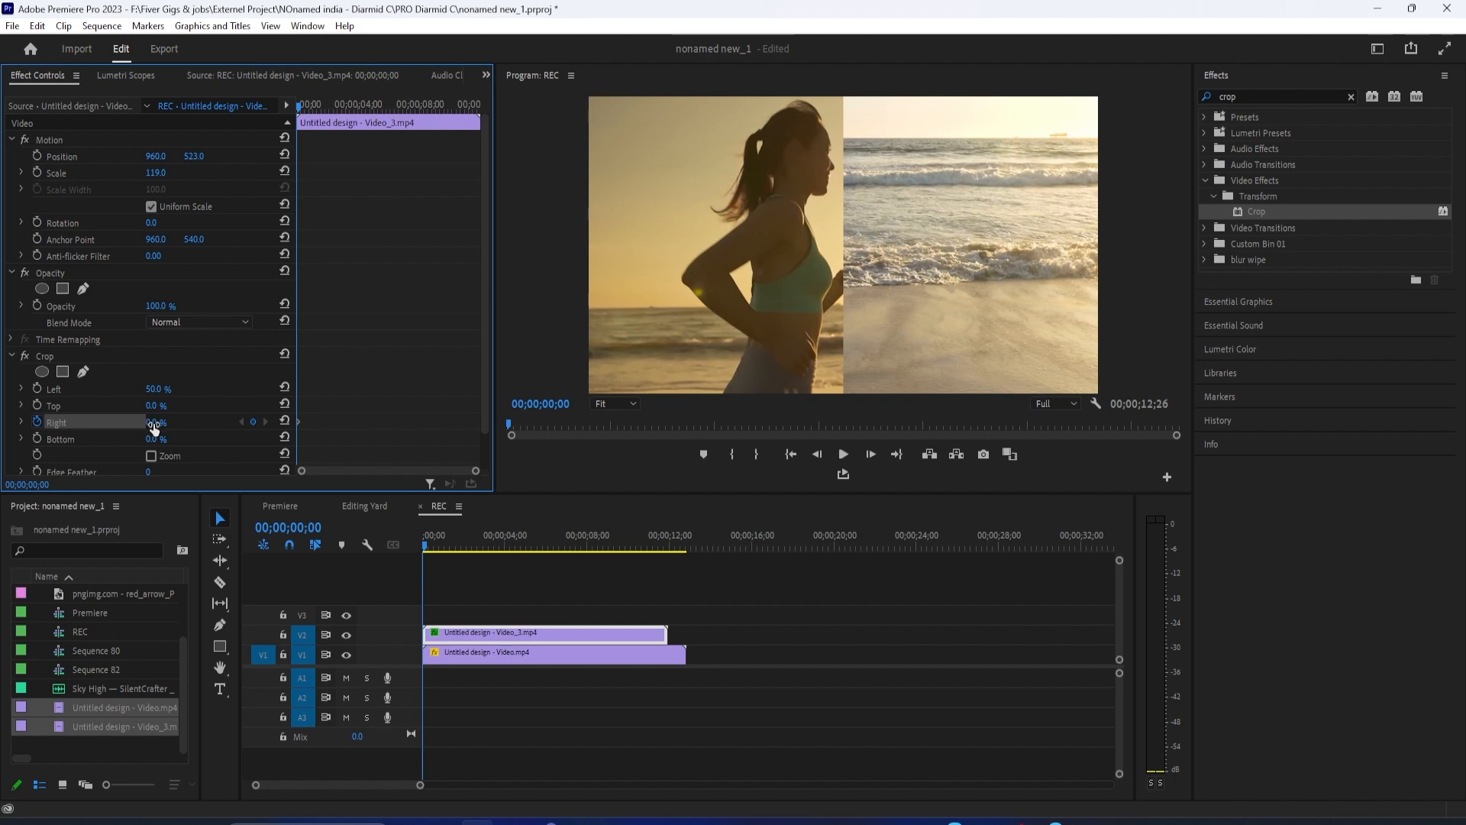
# Set the V2 clip's Crop Left to 44% and play the sequence to check the split between the runners
pyautogui.moveTo(150, 391)
pyautogui.mouseDown()
pyautogui.moveTo(188, 391)
pyautogui.moveTo(131, 391)
pyautogui.moveTo(145, 391)
pyautogui.mouseUp()
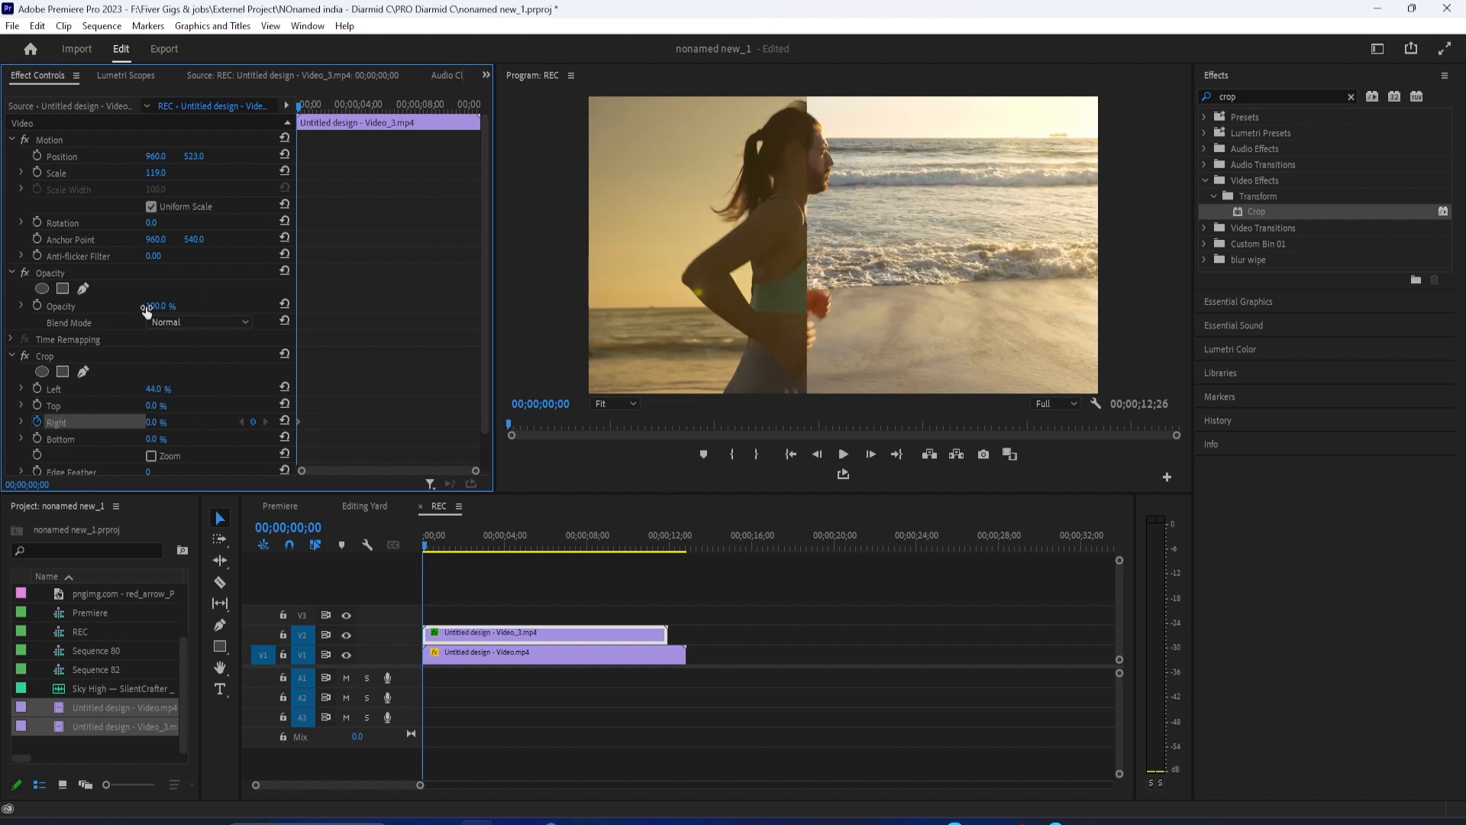
pyautogui.moveTo(154, 394)
pyautogui.mouseDown()
pyautogui.moveTo(98, 393)
pyautogui.moveTo(166, 394)
pyautogui.mouseUp()
pyautogui.press('space')
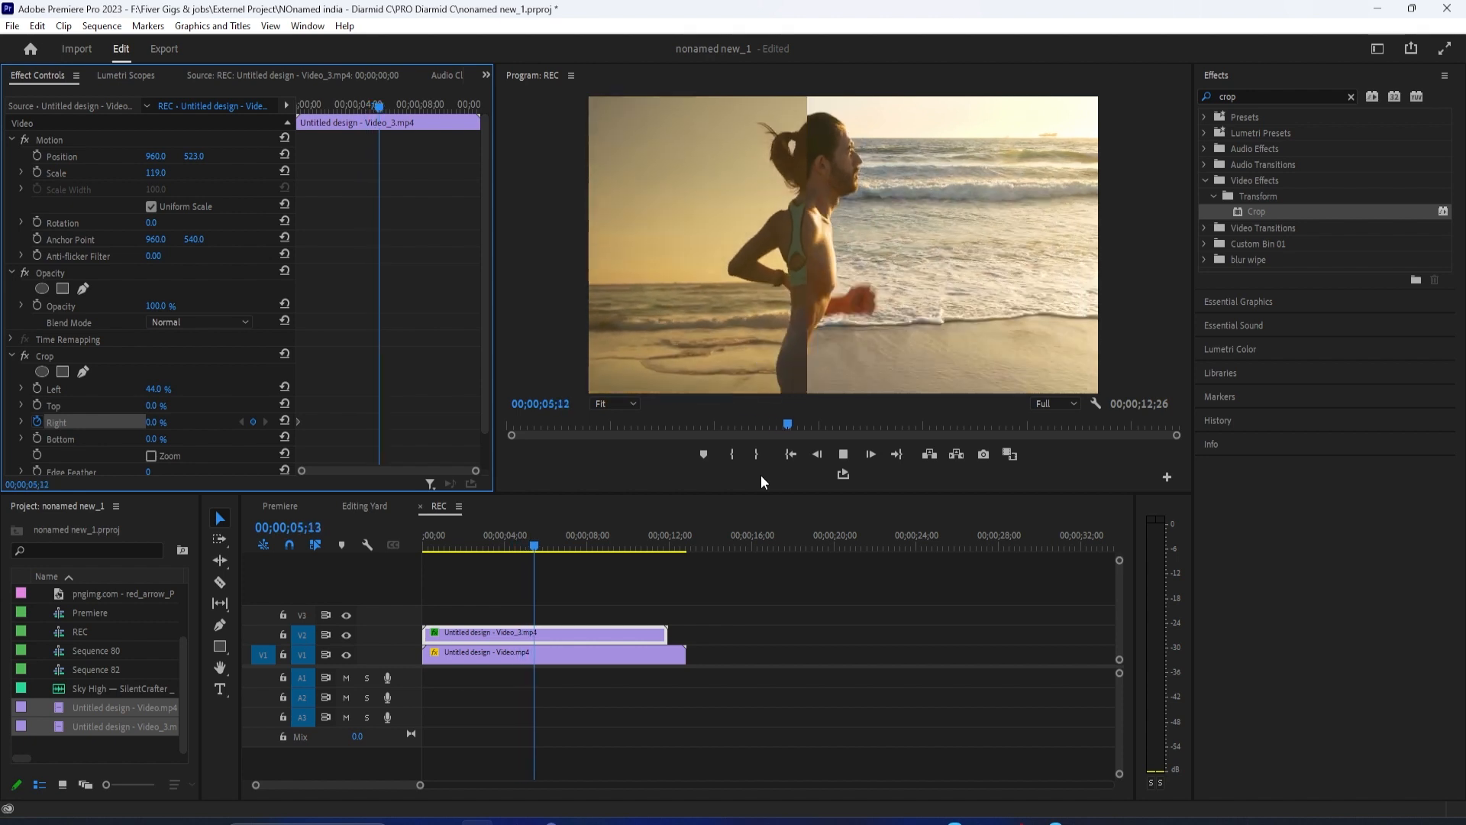
pyautogui.press('space')
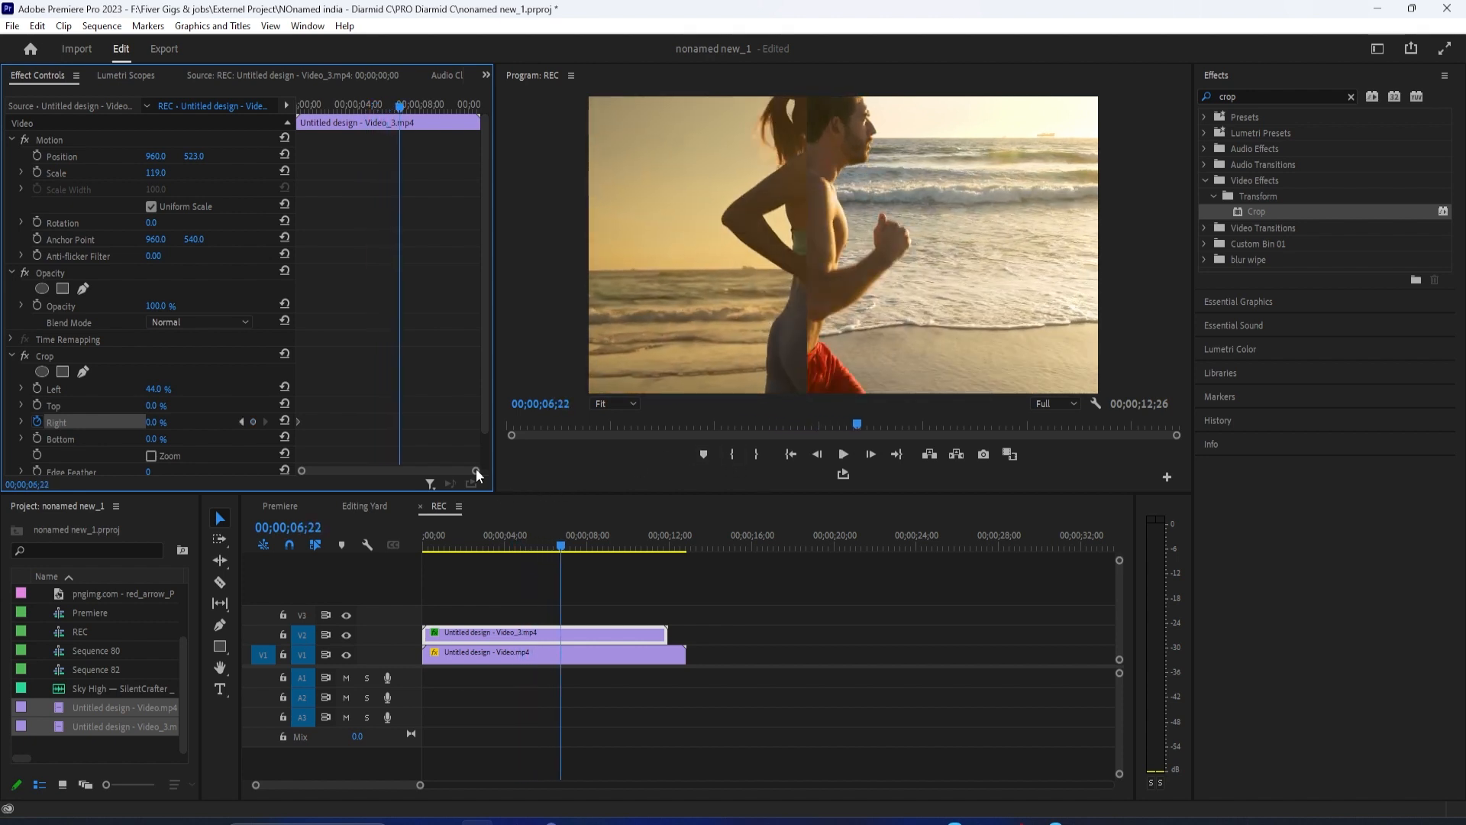
# At 00;00;06;03, set the V2 clip's Crop Left to 50% and keyframe the V1 clip's horizontal Position at 804.9
pyautogui.moveTo(401, 107); pyautogui.dragTo(392, 109)
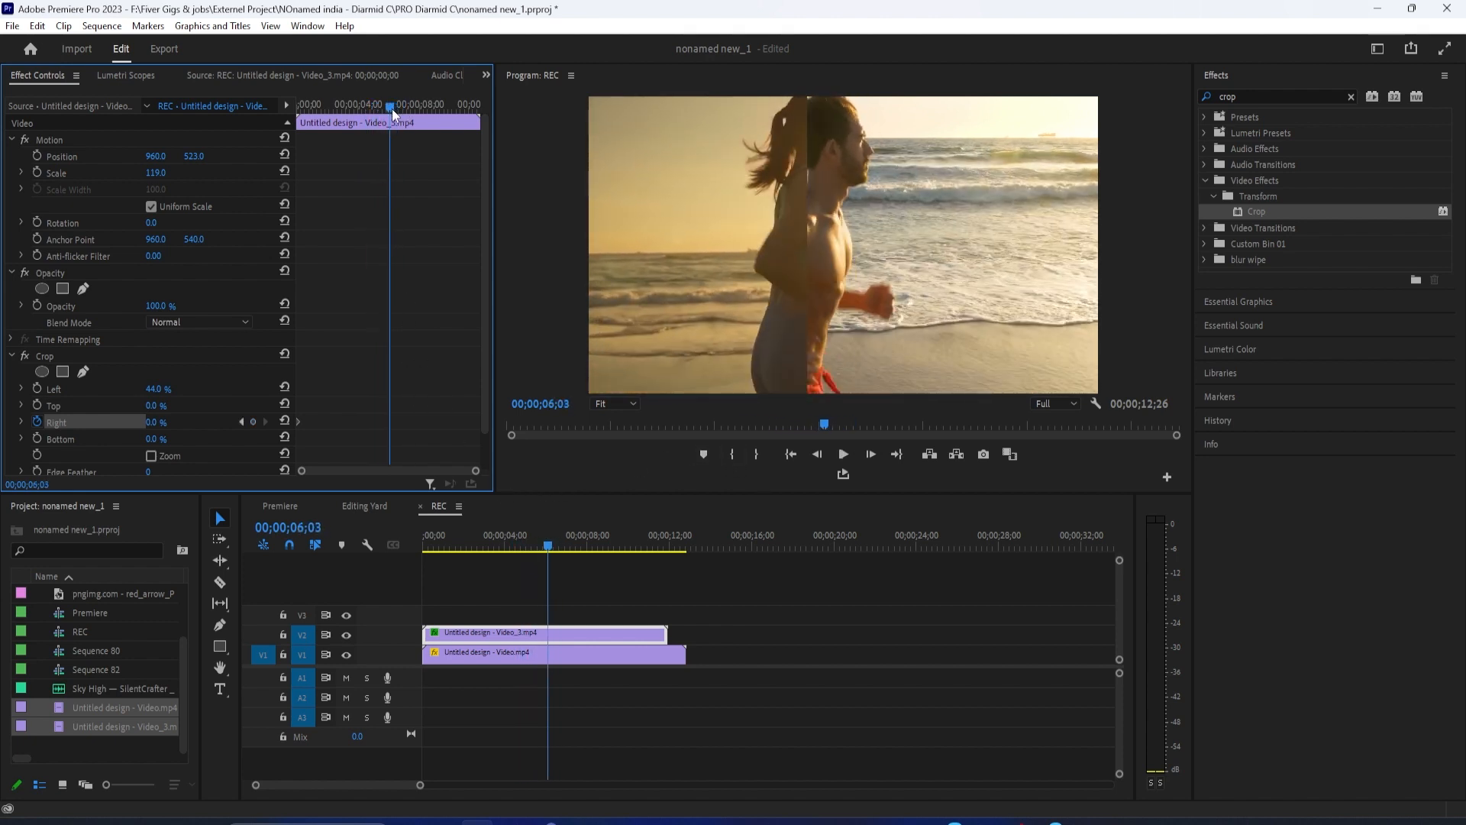
pyautogui.moveTo(150, 392); pyautogui.dragTo(152, 391)
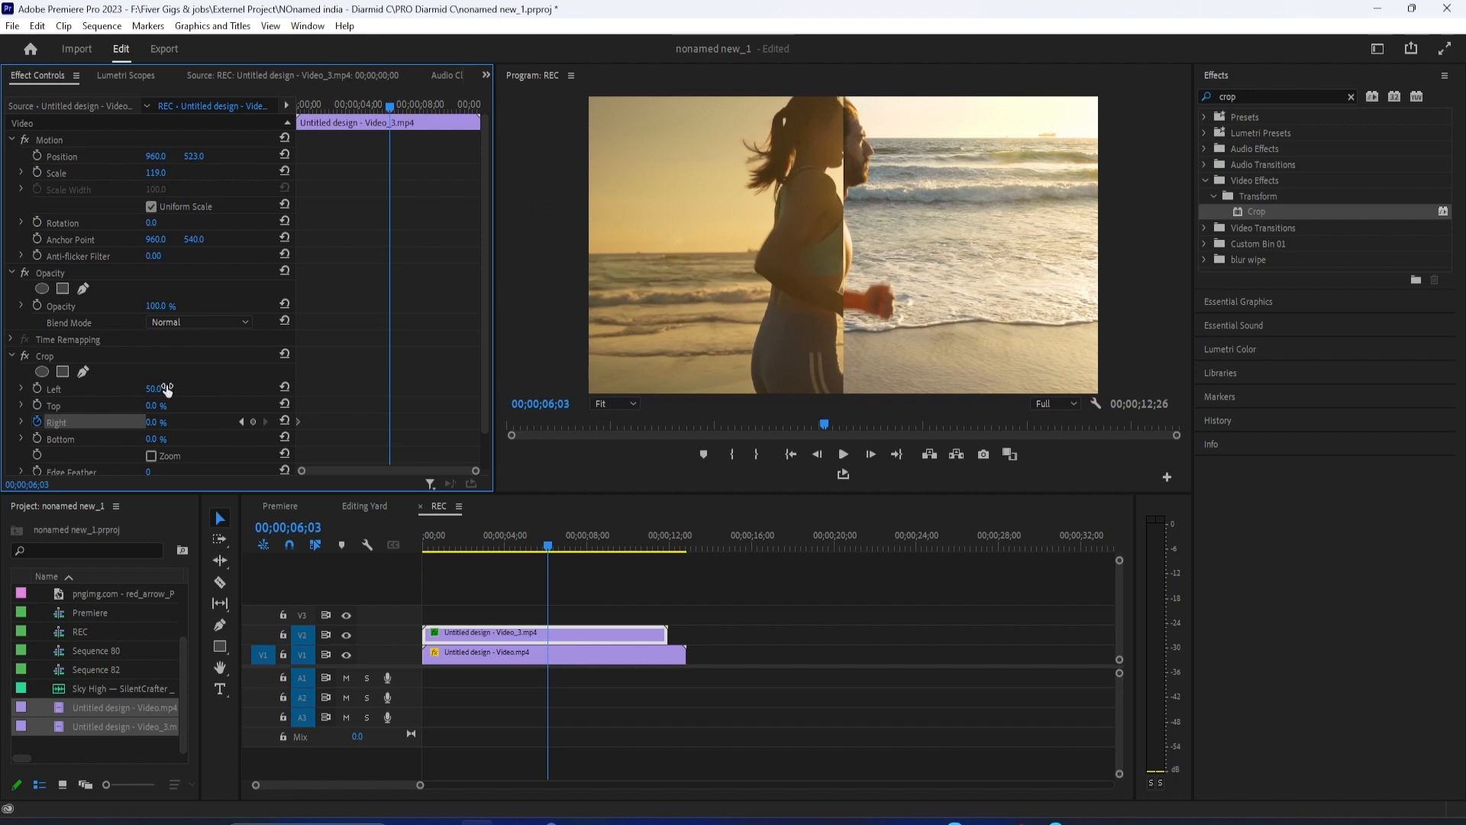
pyautogui.click(478, 647)
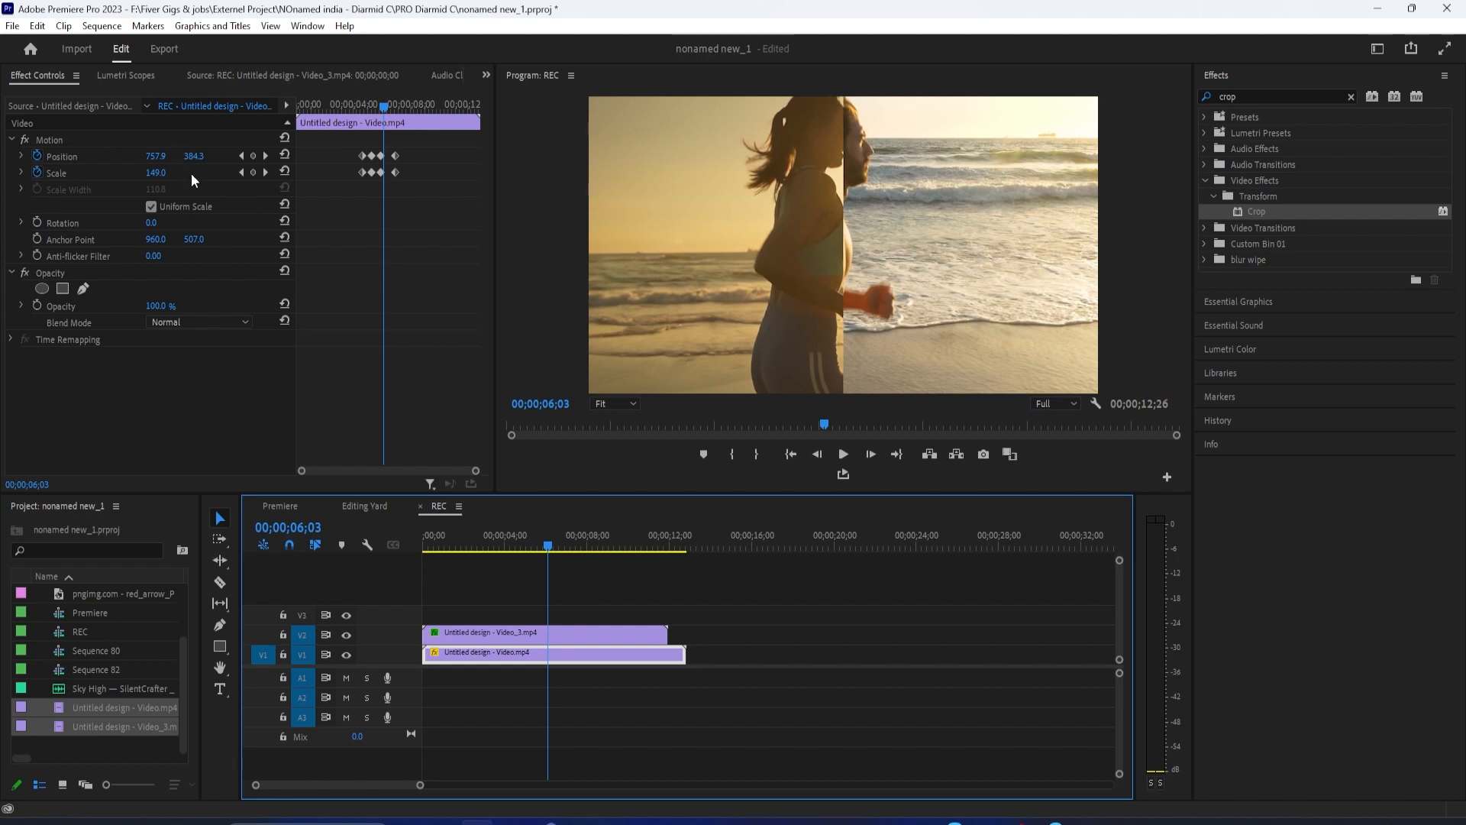
pyautogui.moveTo(156, 155); pyautogui.dragTo(218, 156)
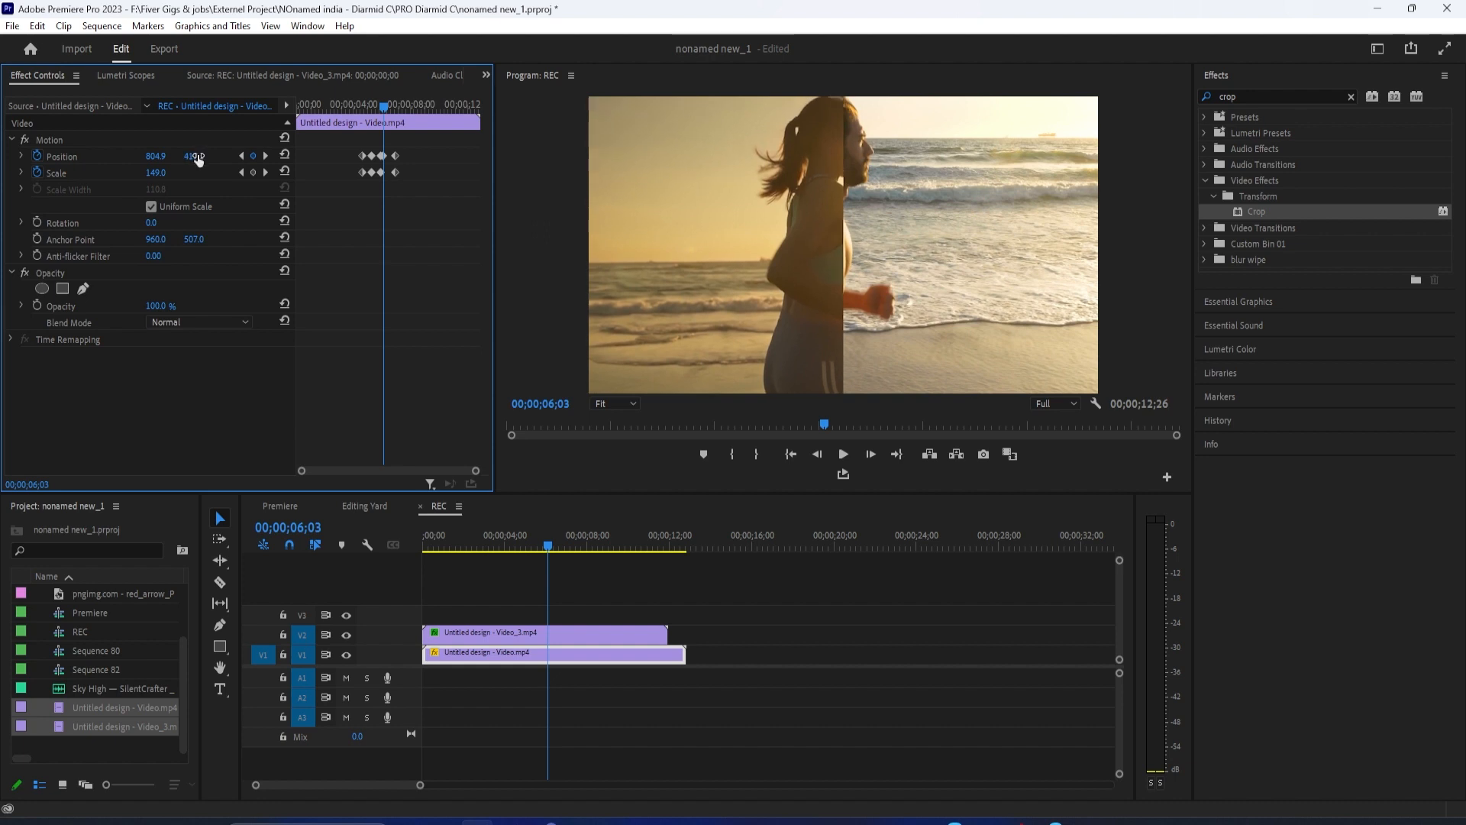
# Play the sequence through twice, the second time from the start, to check how the two runner halves line up
pyautogui.moveTo(537, 544); pyautogui.dragTo(465, 546)
pyautogui.press('space')
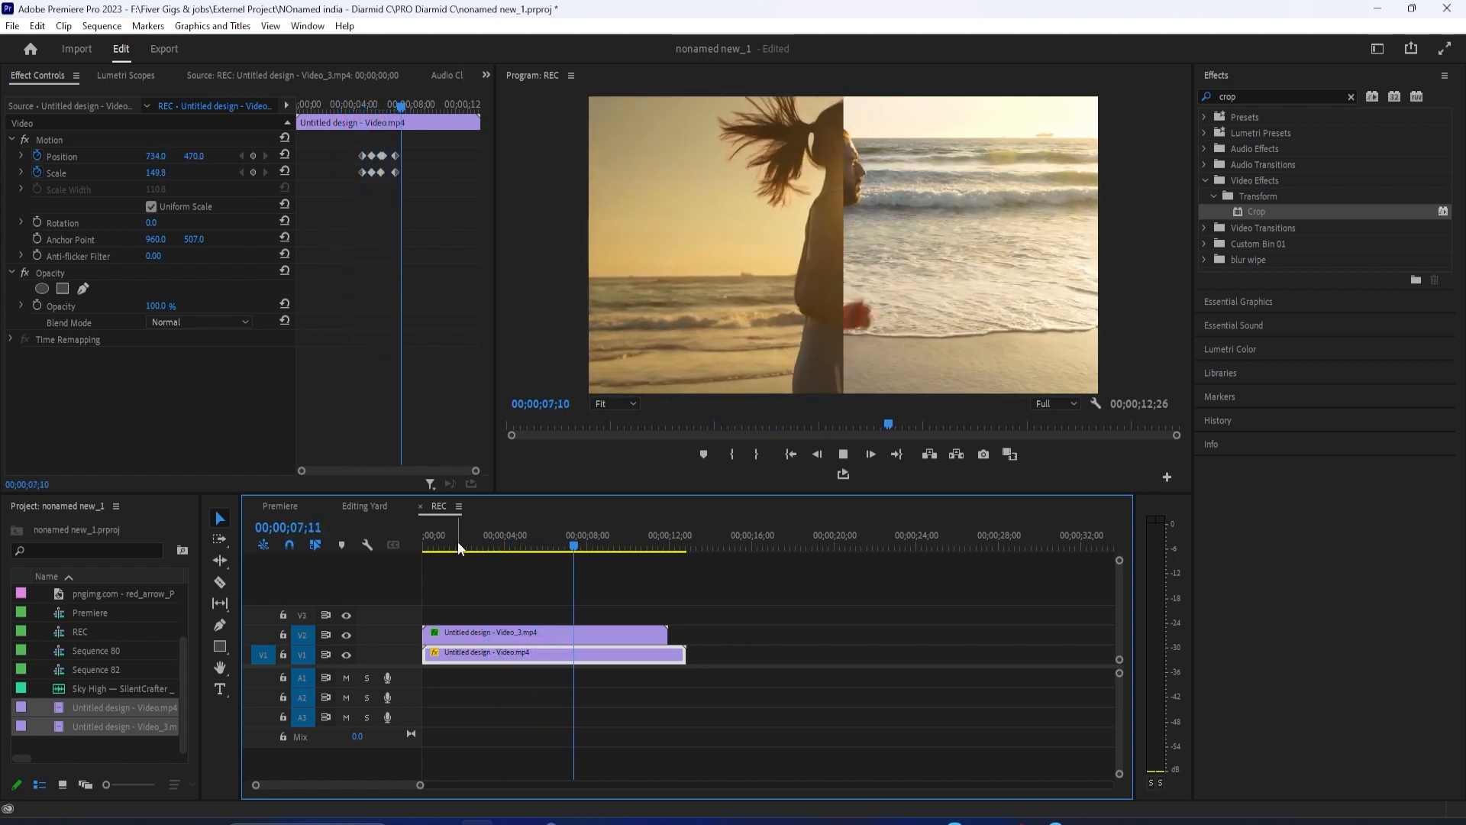
pyautogui.press('space')
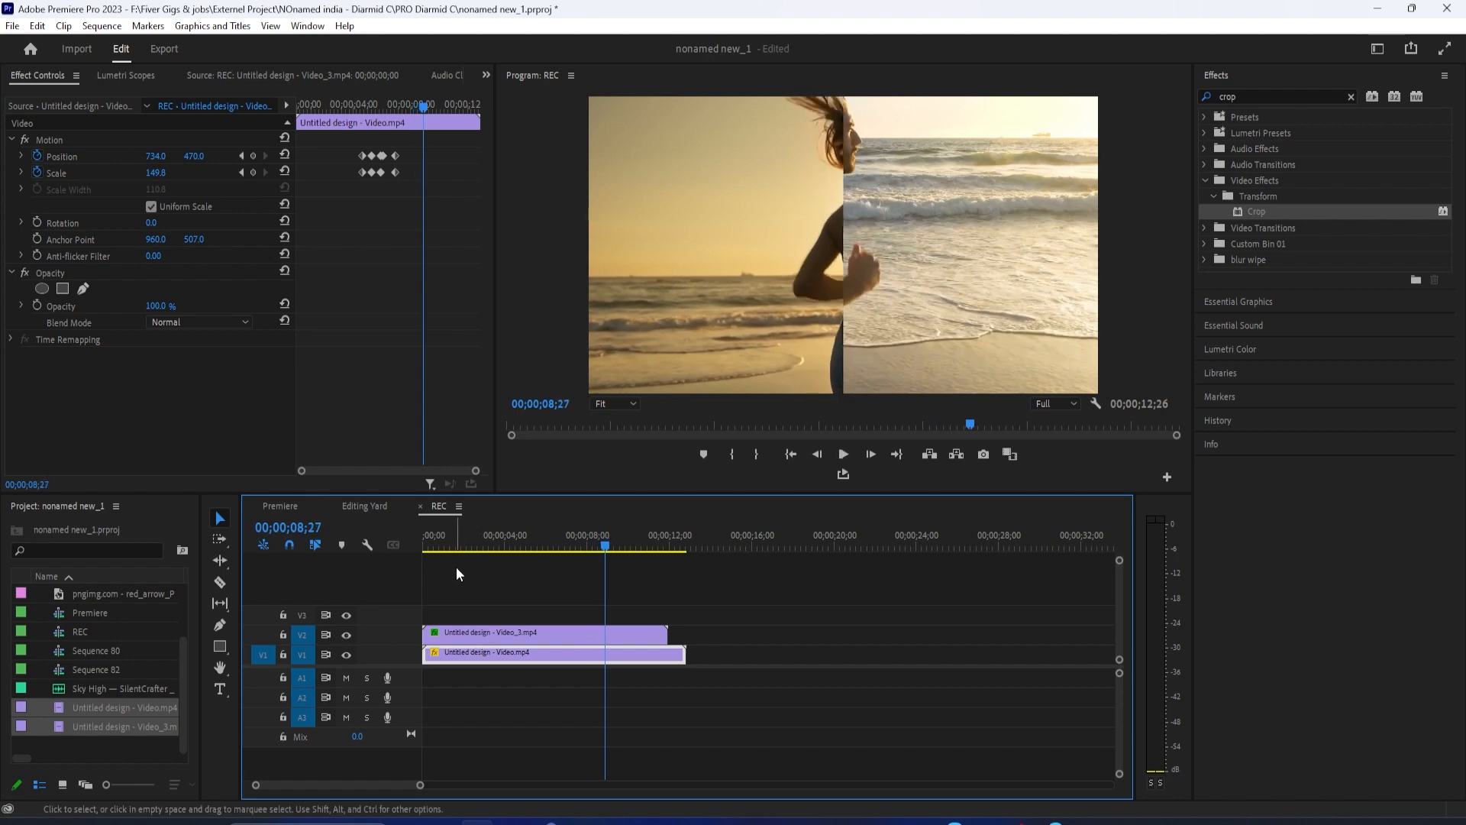
pyautogui.click(791, 453)
pyautogui.press('space')
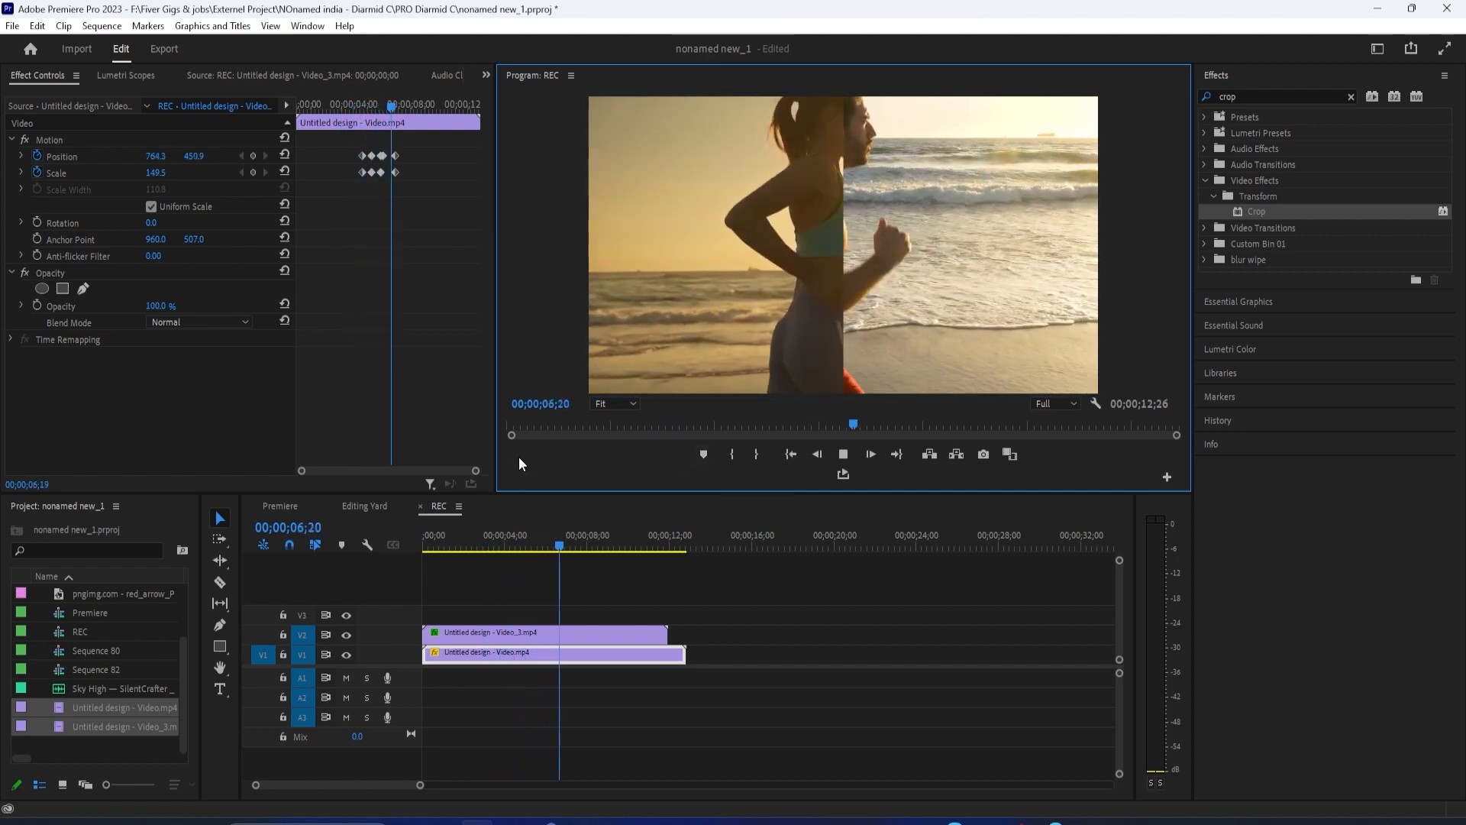
pyautogui.press('space')
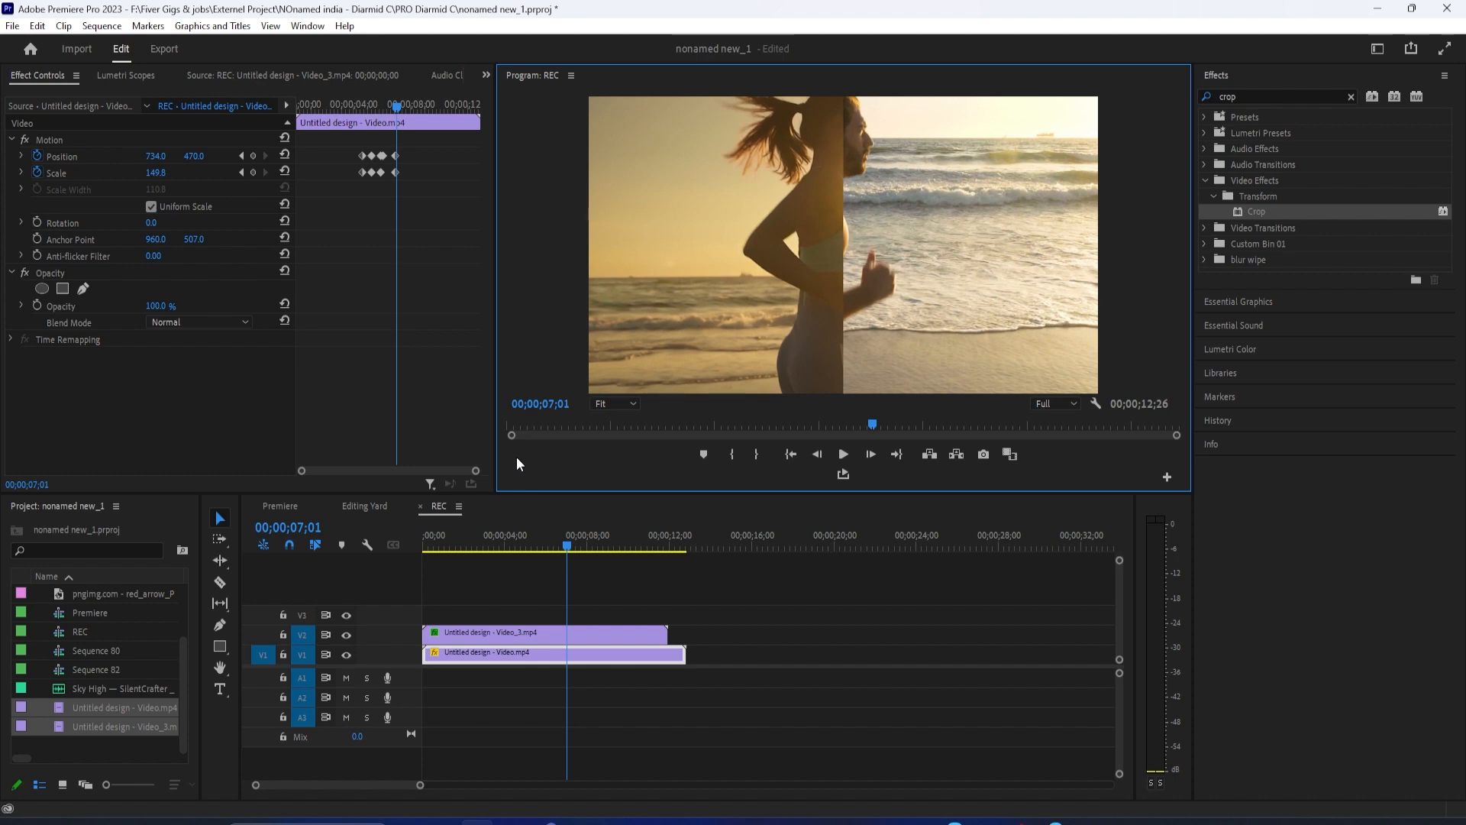
# Set the V2 clip's Crop Left to 42% and play the sequence from the start to check the runners' alignment
pyautogui.click(791, 454)
pyautogui.press('space')
pyautogui.press('space')
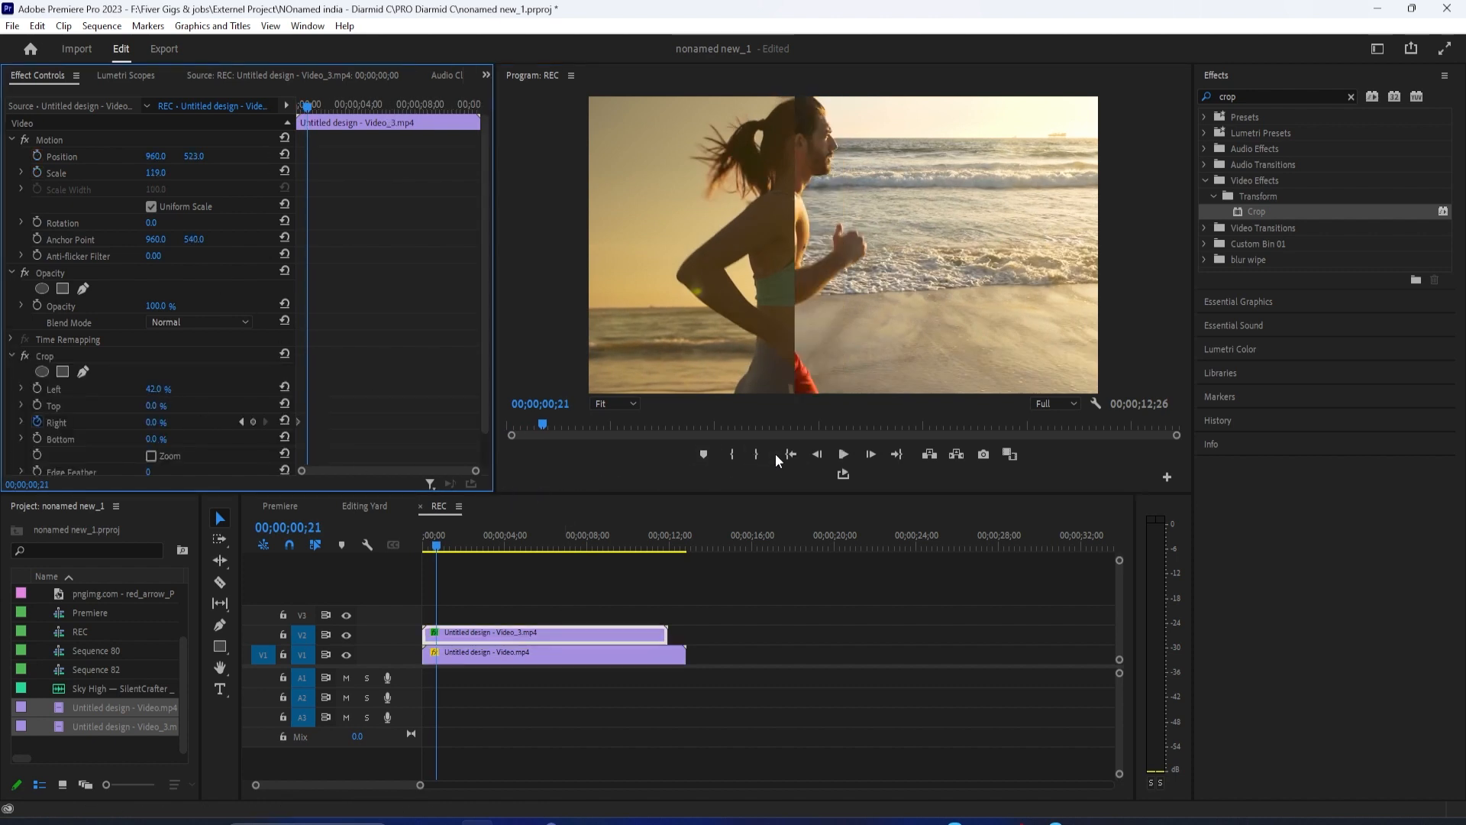
pyautogui.click(782, 452)
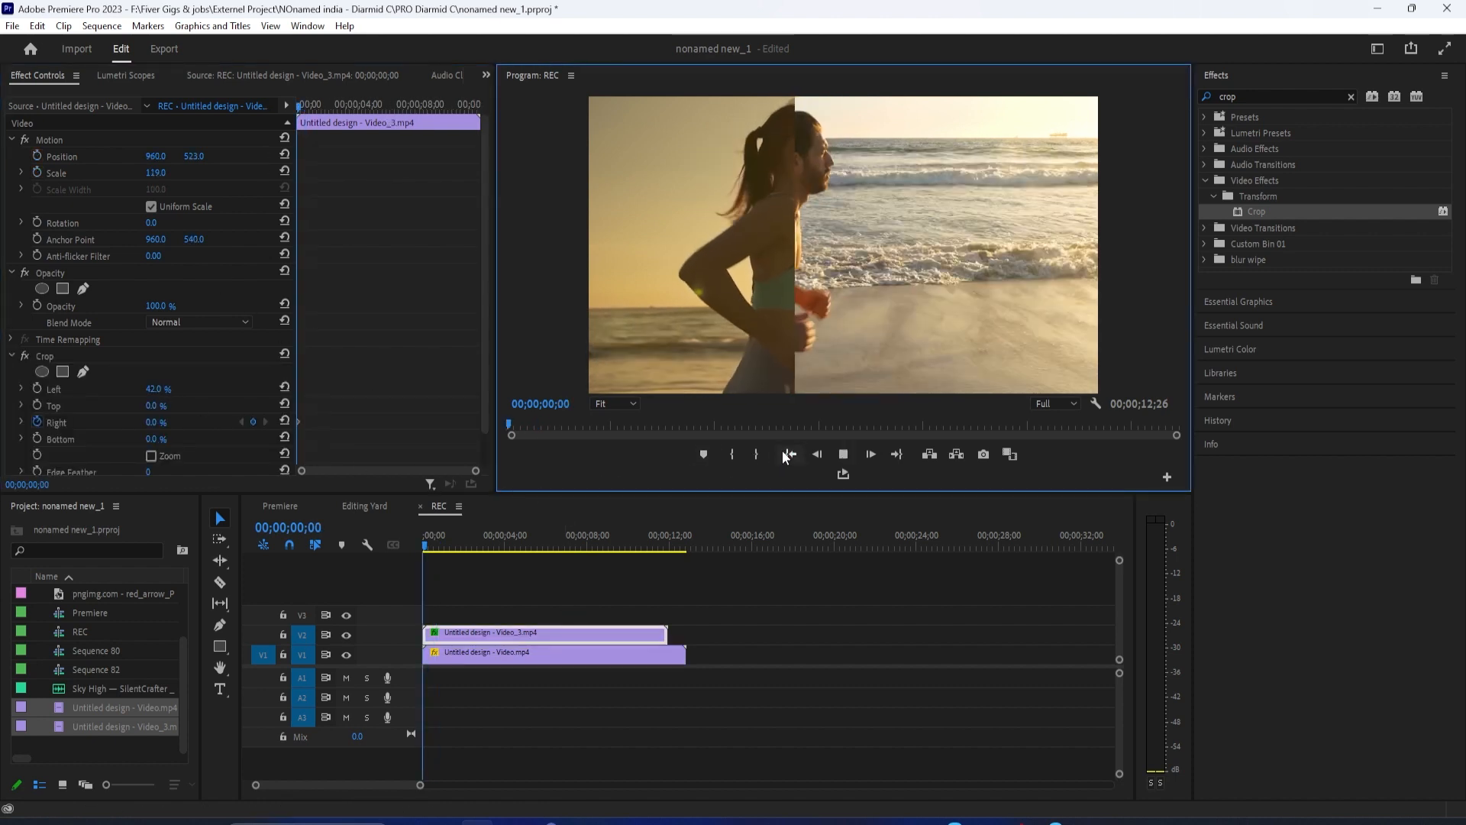
pyautogui.press('space')
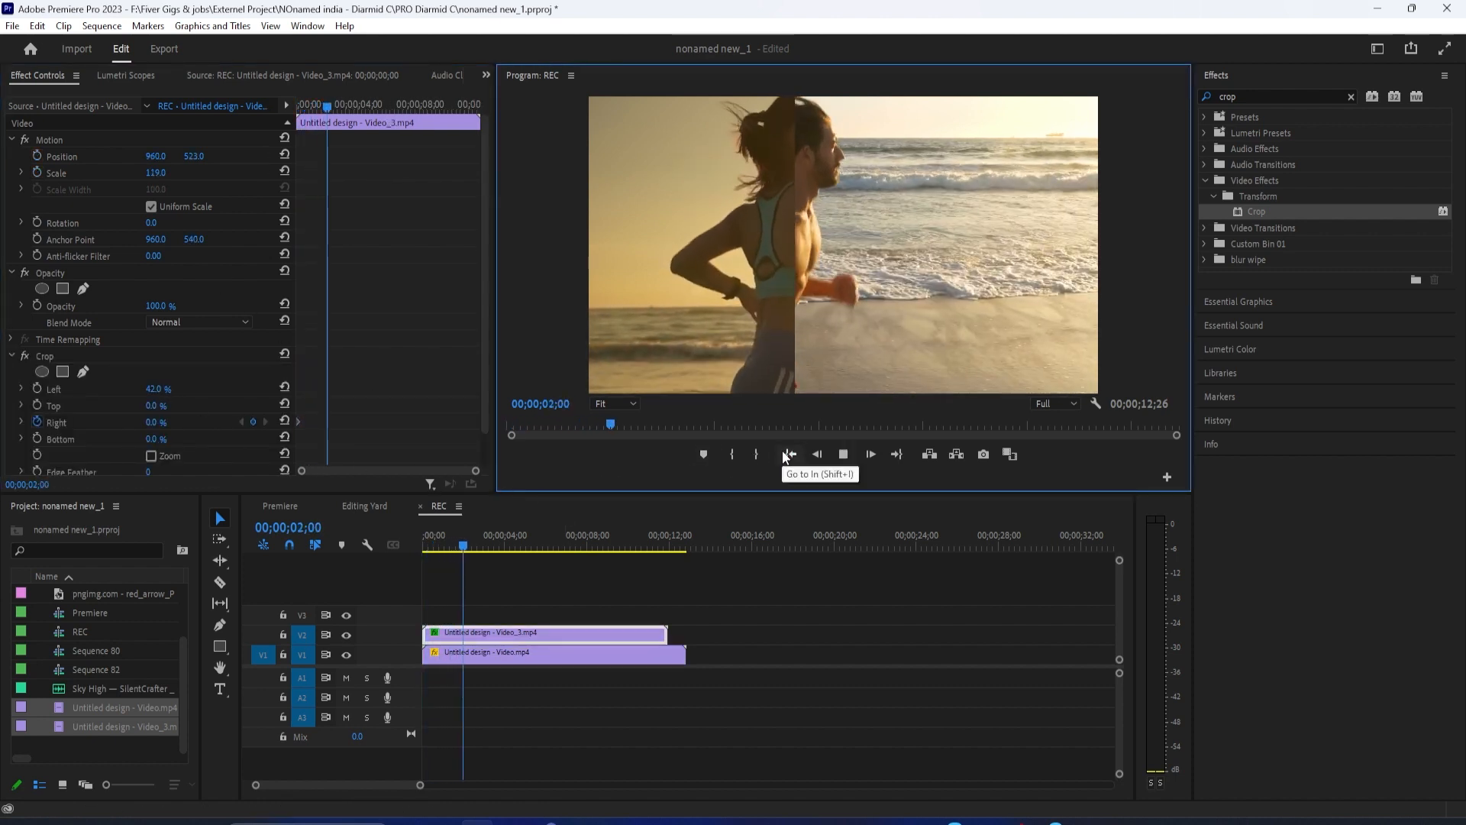